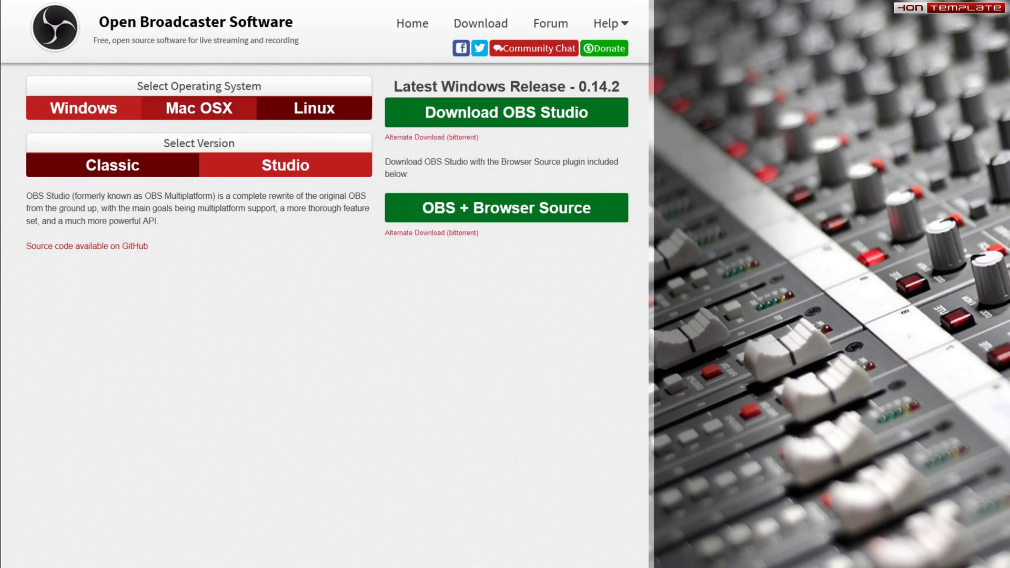
Look through the OBS download options for Mac OSX, Linux and Windows, comparing the Classic and Studio versions.
left_click(199, 107)
left_click(314, 108)
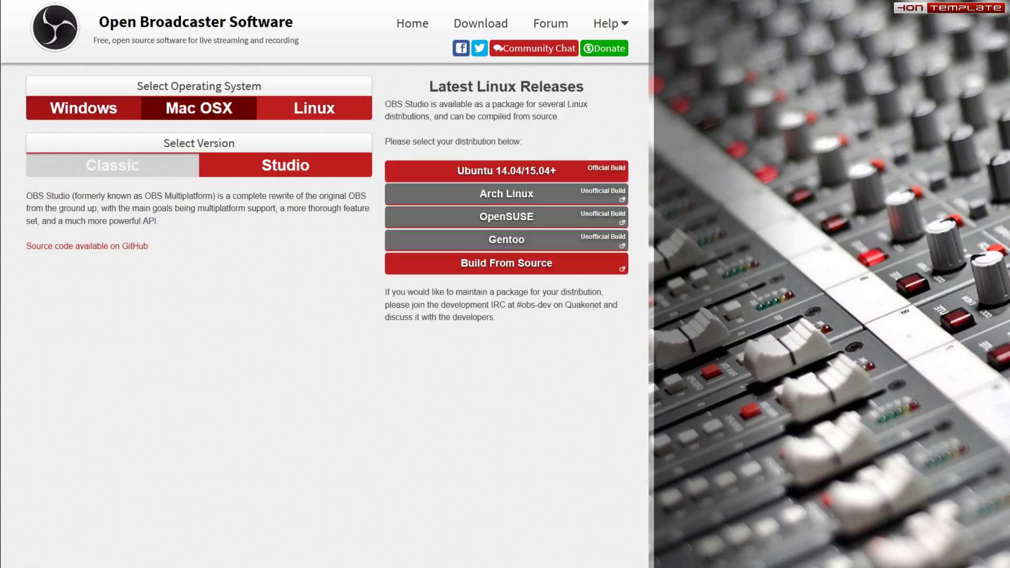
left_click(83, 108)
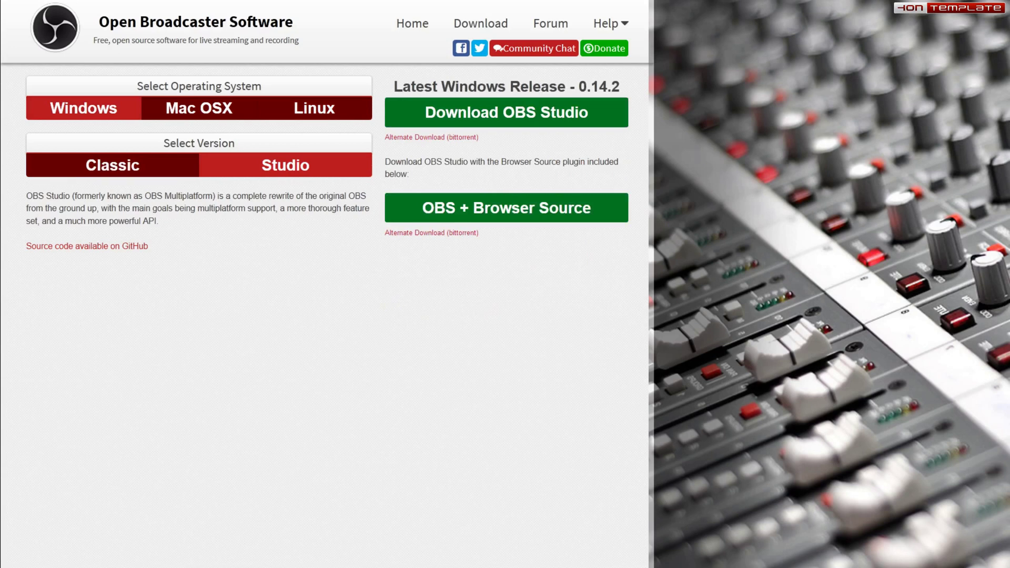
left_click(112, 164)
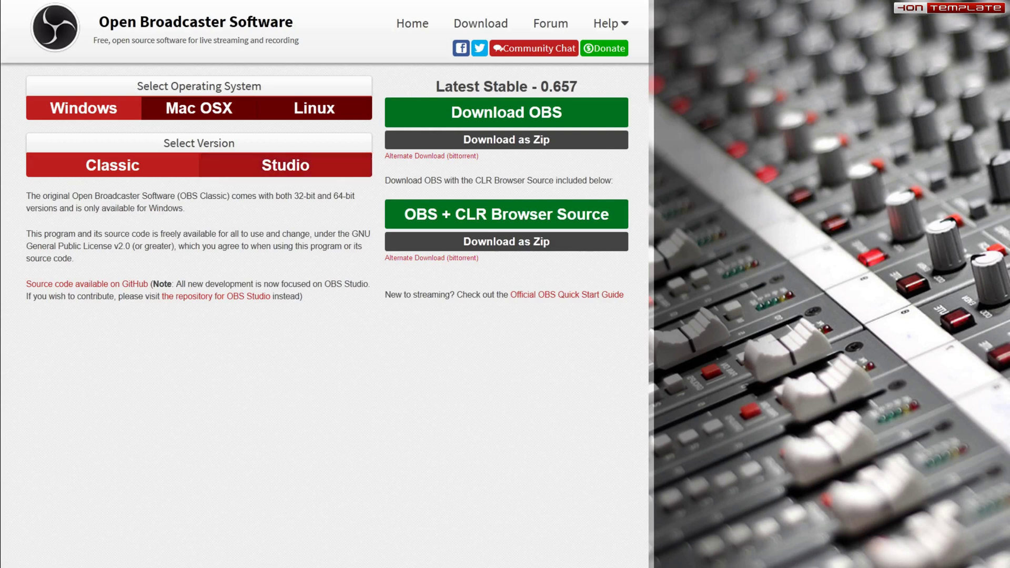
left_click(285, 165)
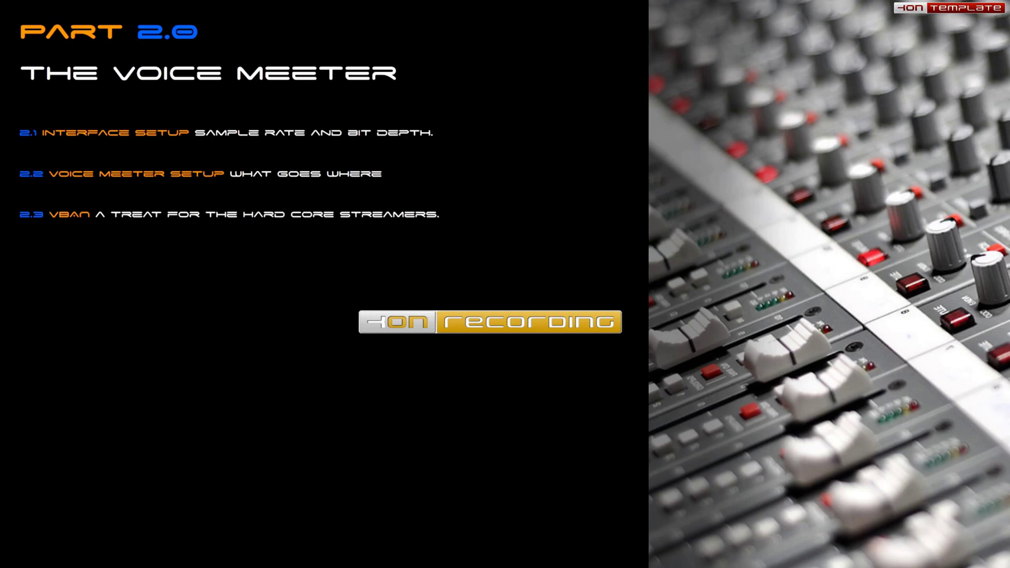
Switch OBS from the slides to the Desktop scene.
left_click(53, 386)
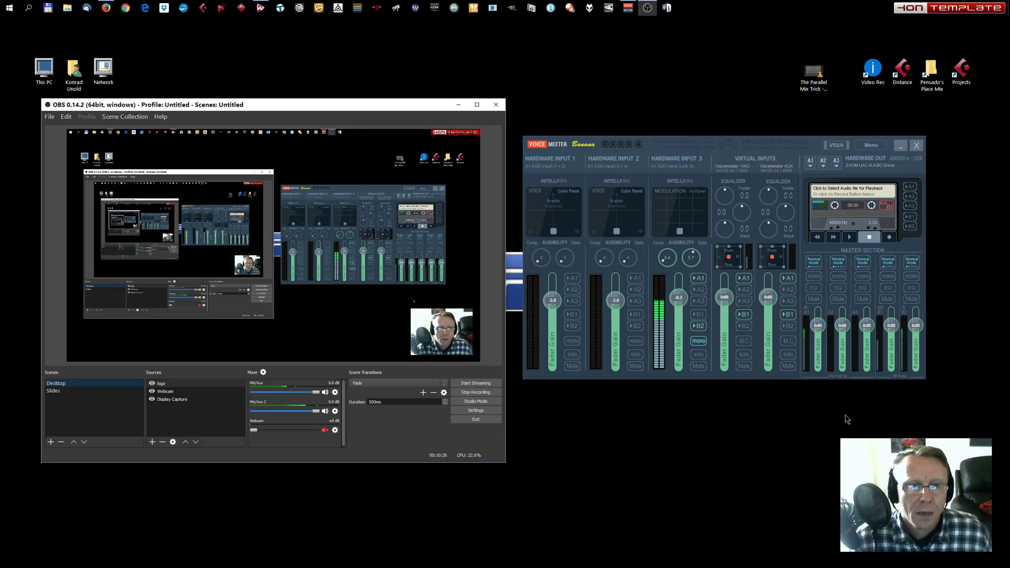
left_click(700, 341)
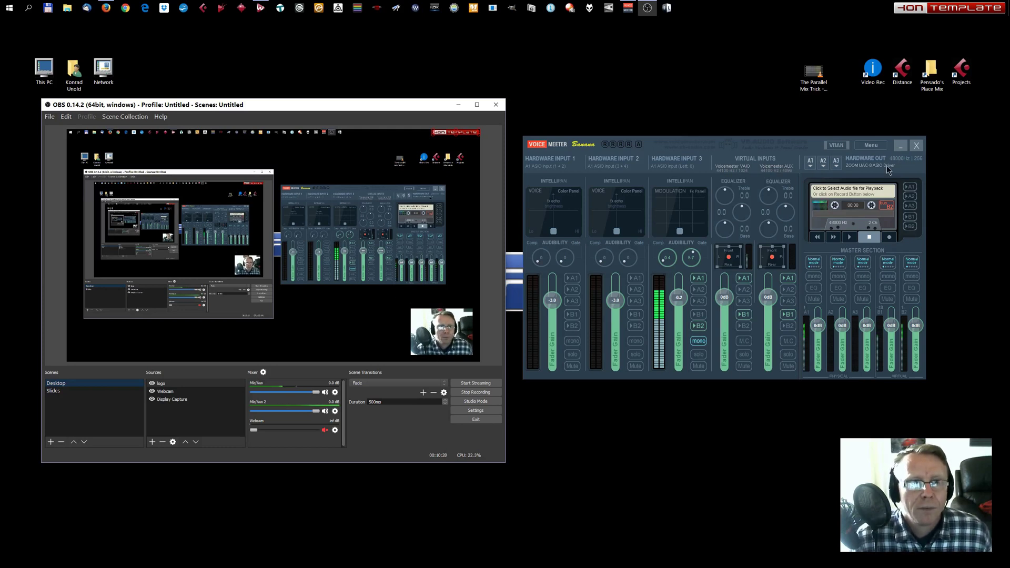
Examine the available output devices for hardware outputs A1, A2 and A3 in Voicemeeter, keeping the current selections.
left_click(810, 166)
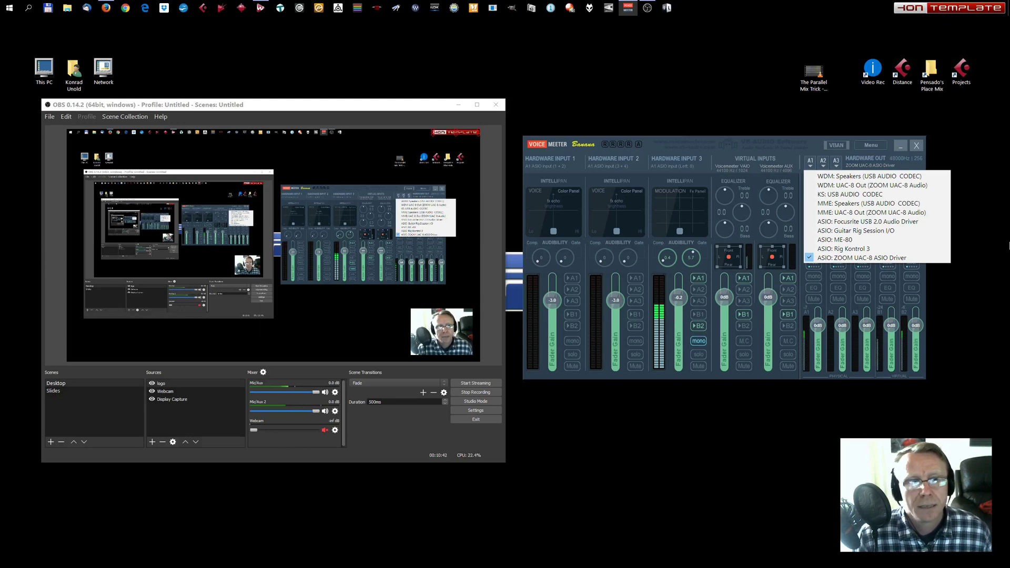
left_click(986, 286)
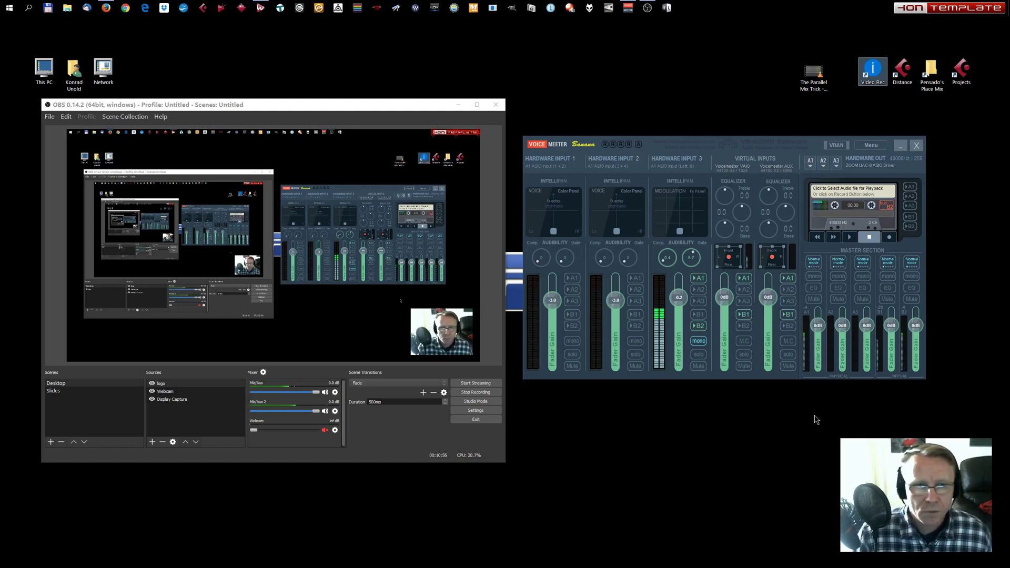
left_click(824, 162)
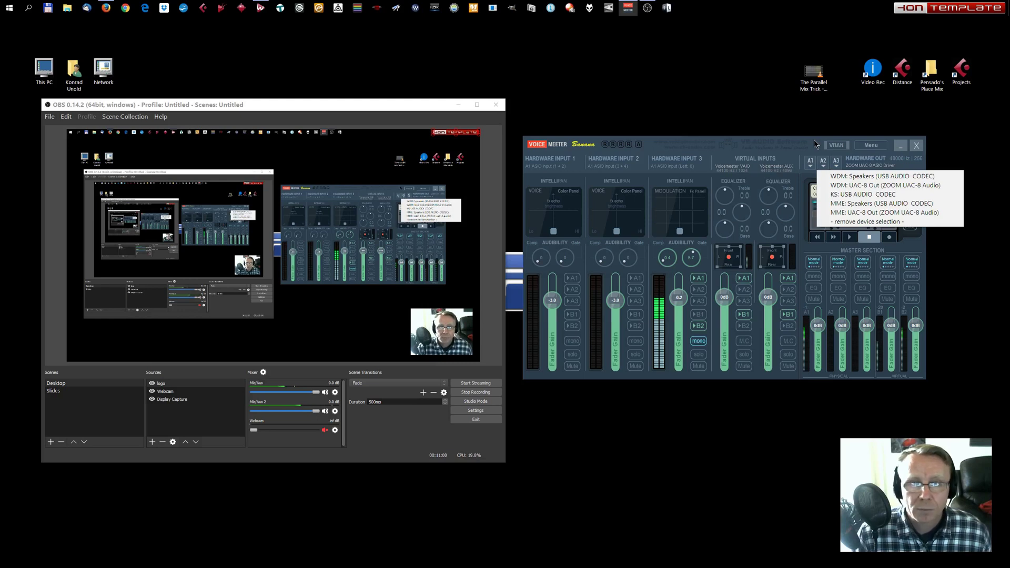
left_click(816, 143)
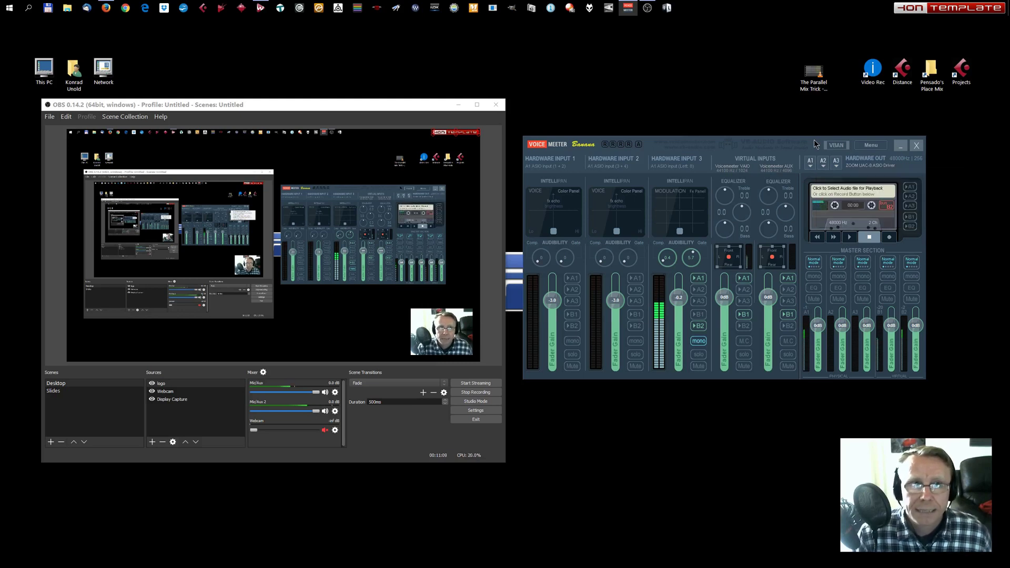
left_click(836, 166)
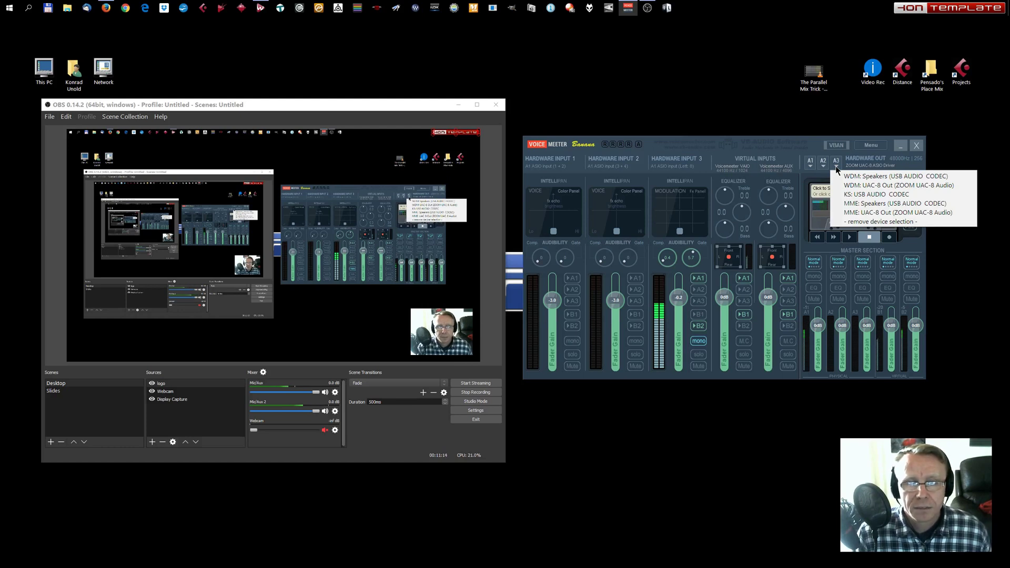
left_click(844, 120)
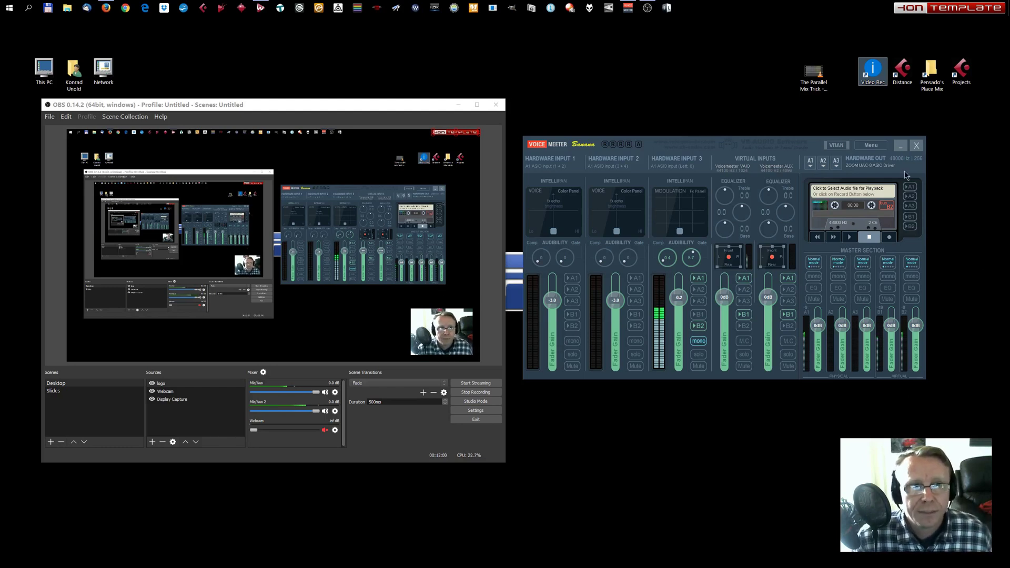
Open Voicemeeter's System Settings / Options window and move it clear of the screen edge.
left_click(867, 145)
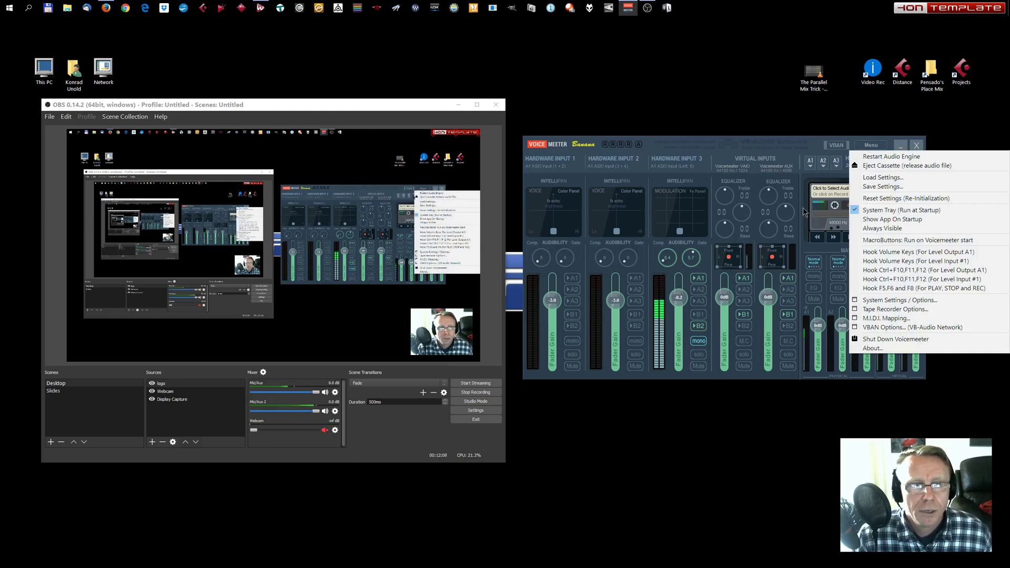
left_click(957, 301)
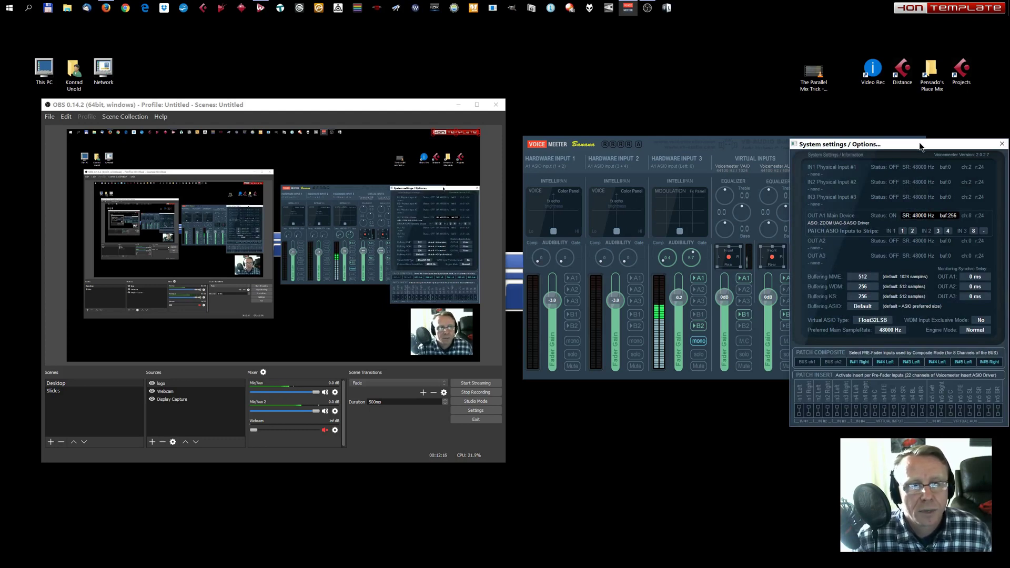
left_click_drag(921, 146, 760, 233)
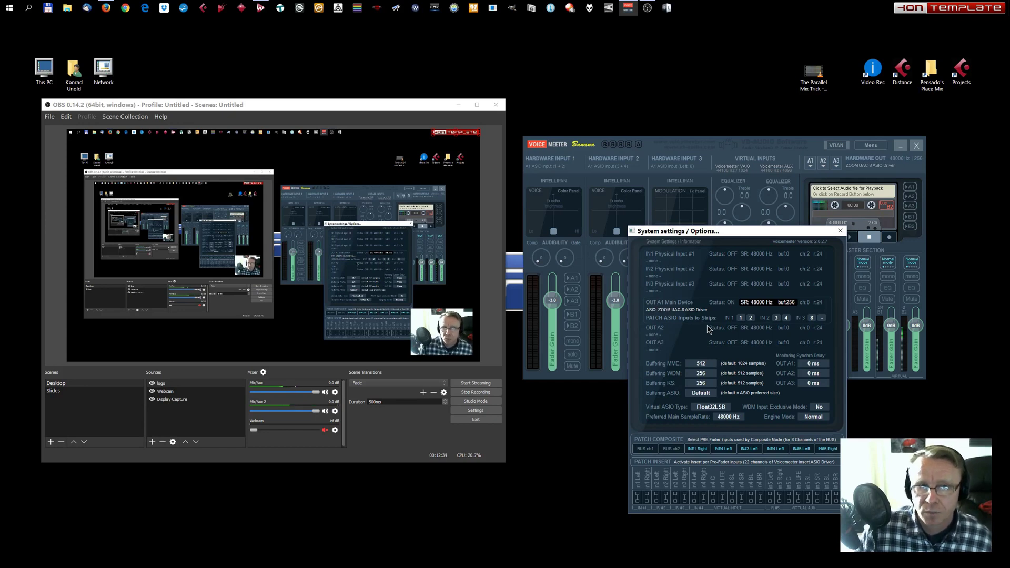
Review the Windows recording and playback devices in the Sound settings, and close the Sound window.
left_click(935, 7)
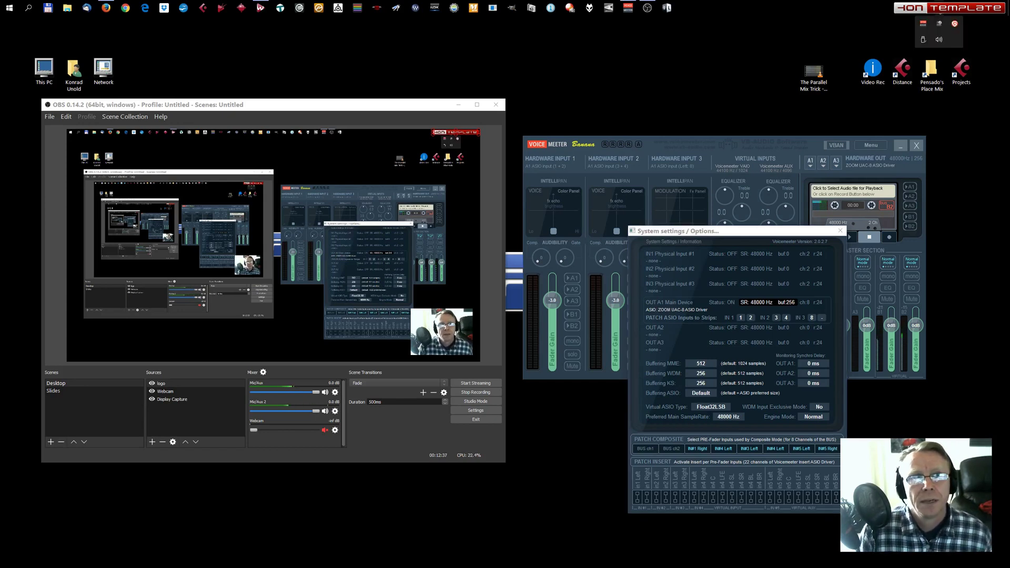
right_click(939, 39)
left_click(939, 57)
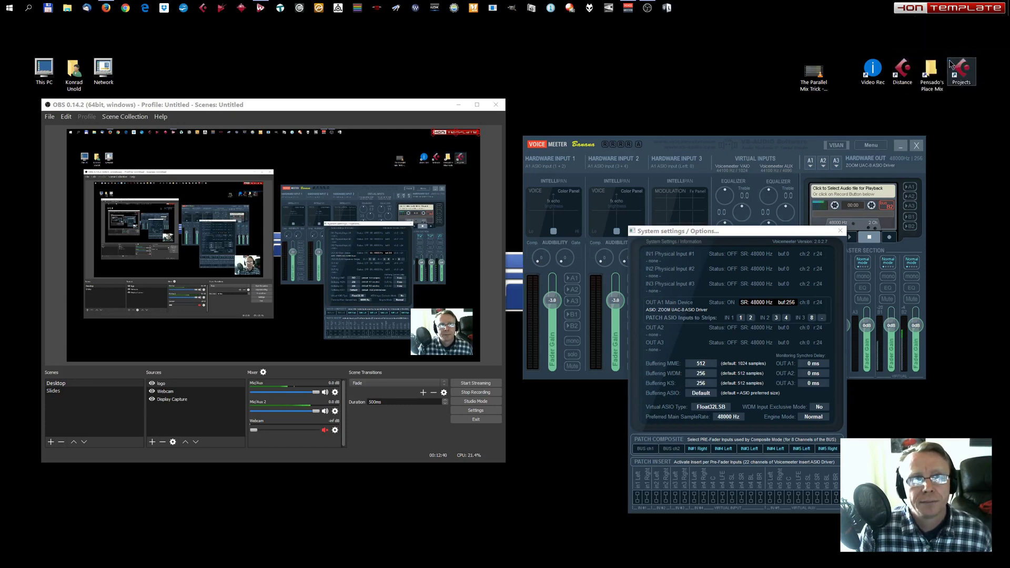
left_click(82, 79)
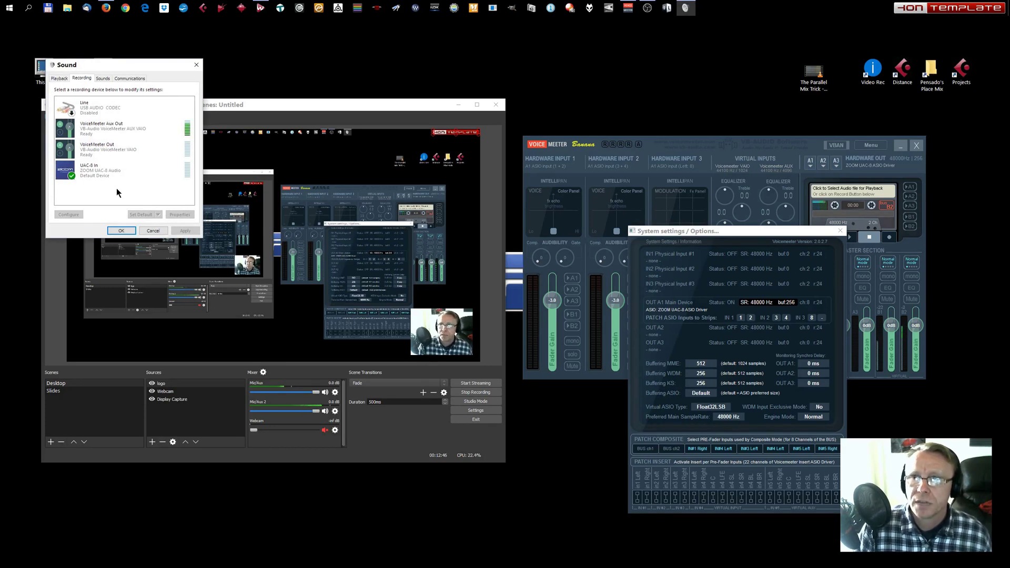
left_click(59, 78)
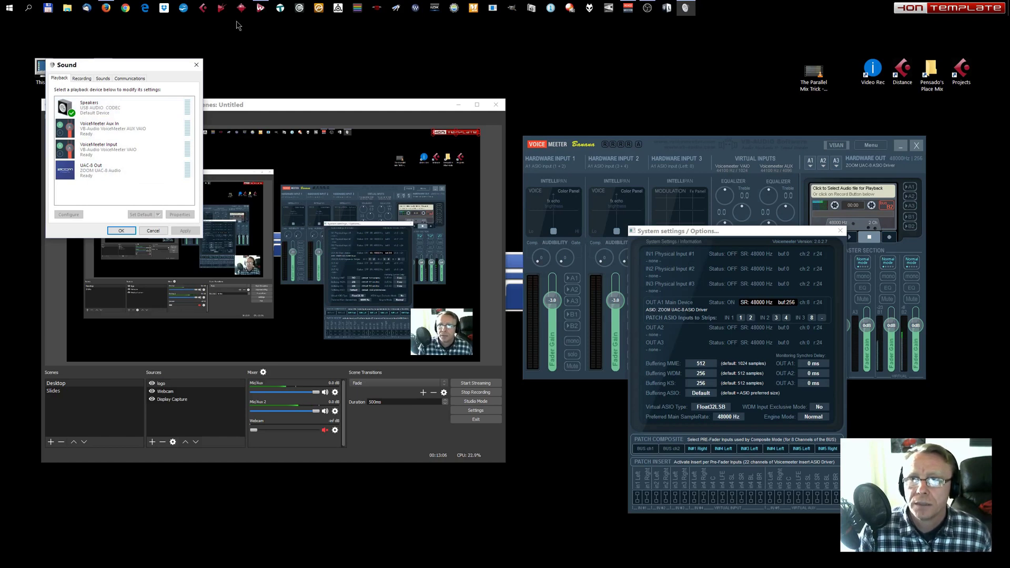
left_click(196, 66)
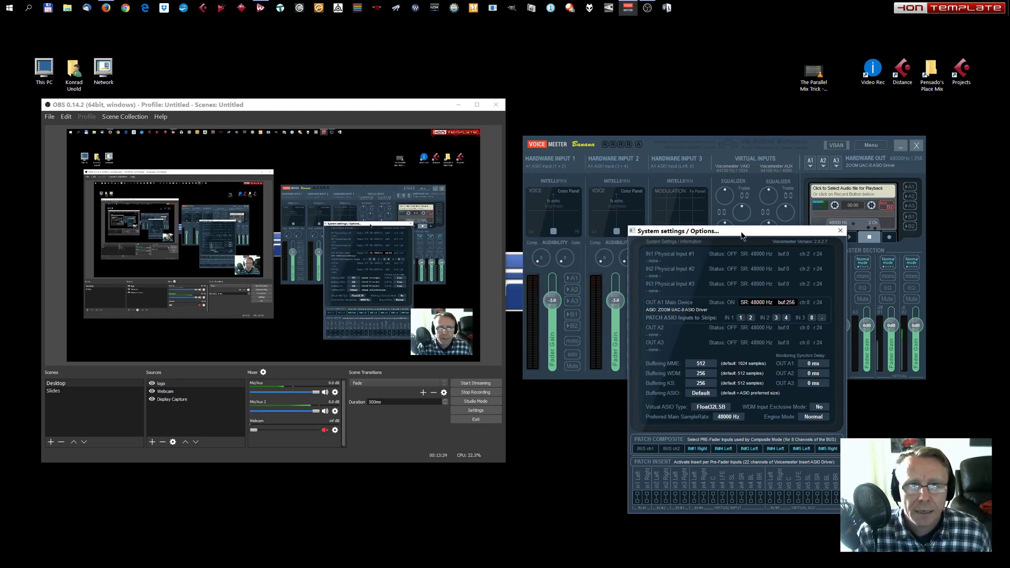
Reposition the system settings window, try ASIO channel 2 as the second patch input of IN 3, and clear it again.
left_click_drag(740, 232, 838, 133)
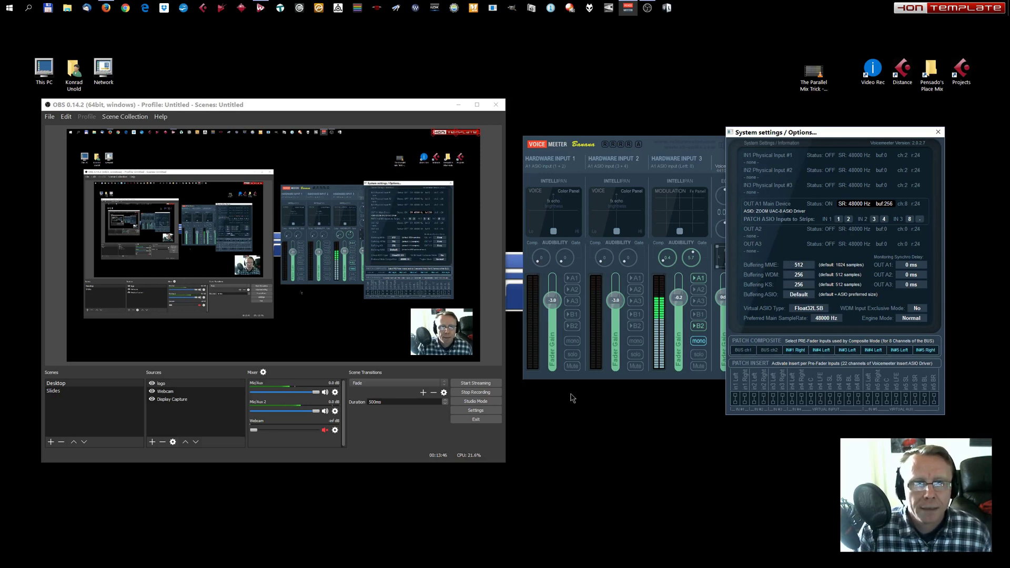
left_click(848, 221)
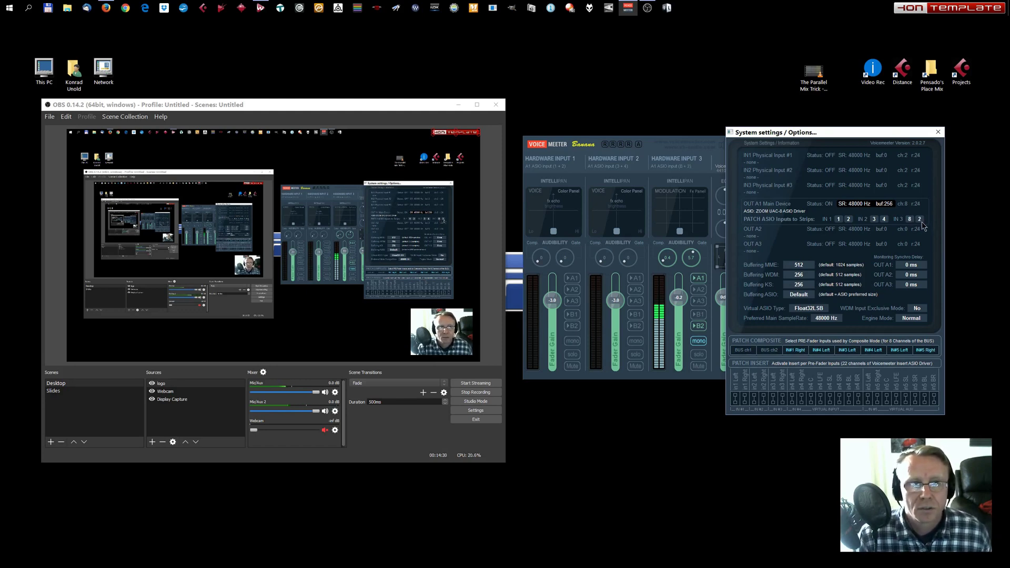
scroll(922, 222, "up", 1)
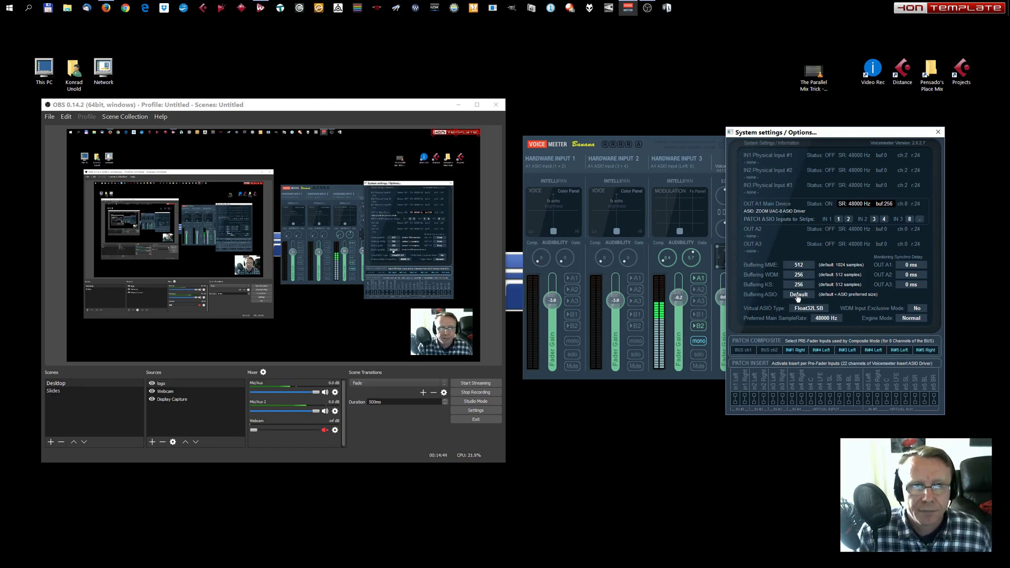
Check the buffer size and sampling rate in the ZOOM UAC-8 Control Panel of the OUT A1 device, and close it.
left_click(772, 214)
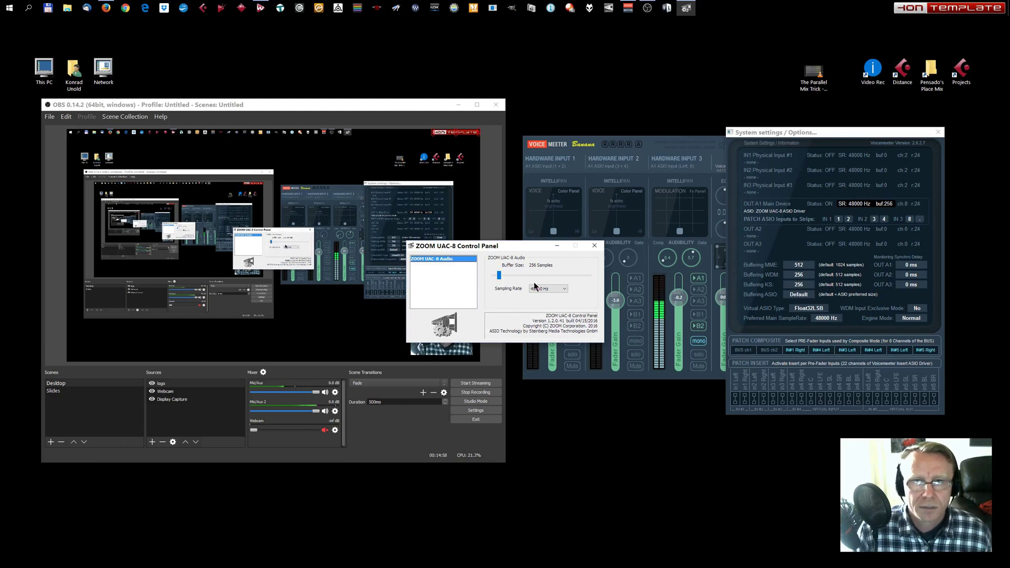
left_click(594, 247)
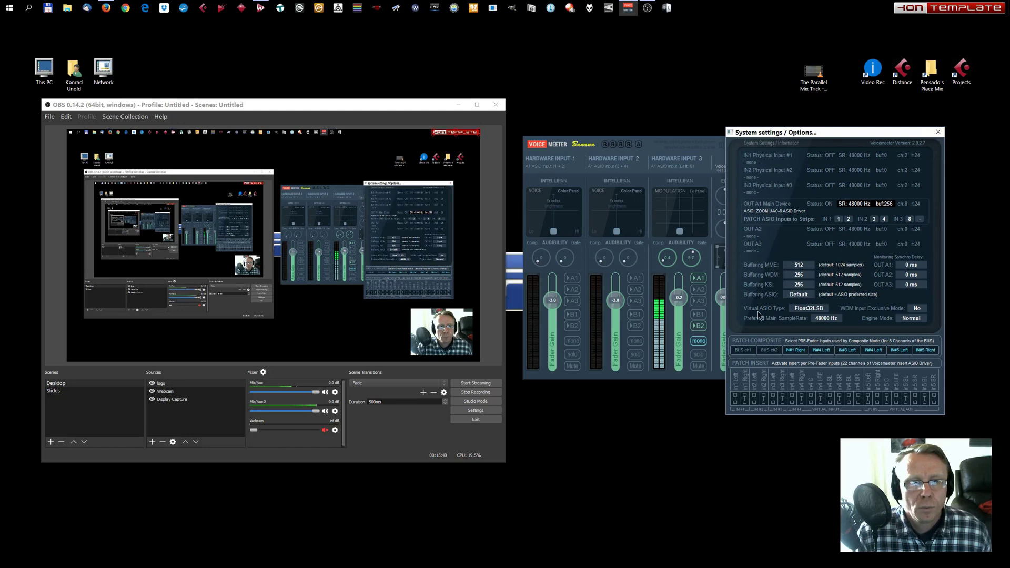
left_click(784, 212)
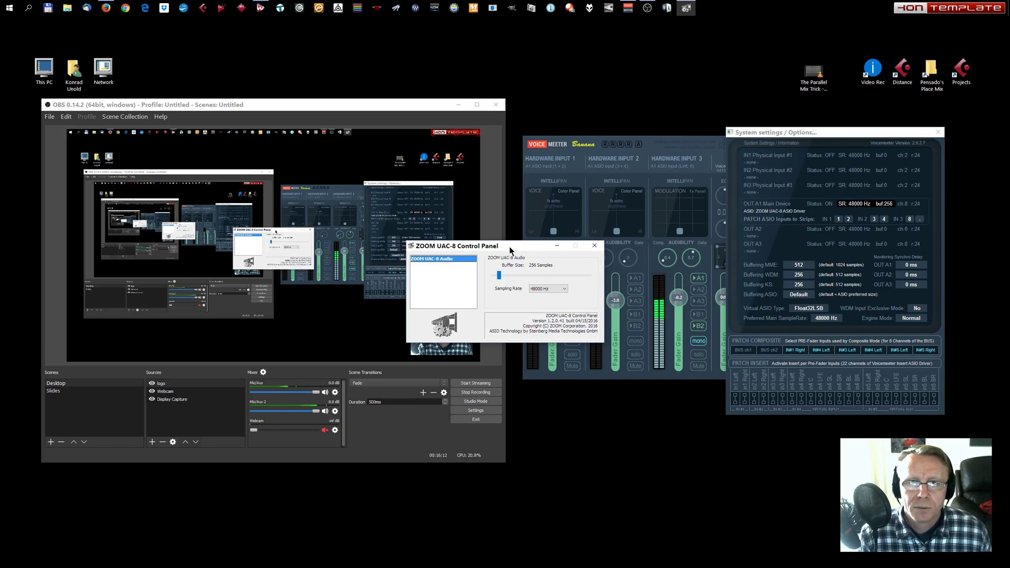
left_click_drag(510, 251, 612, 284)
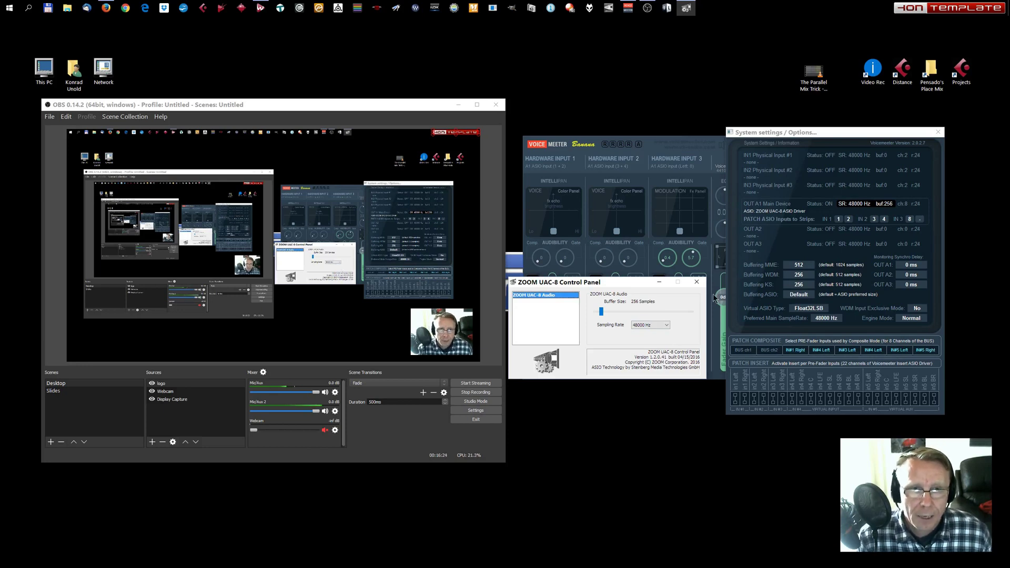
left_click(698, 282)
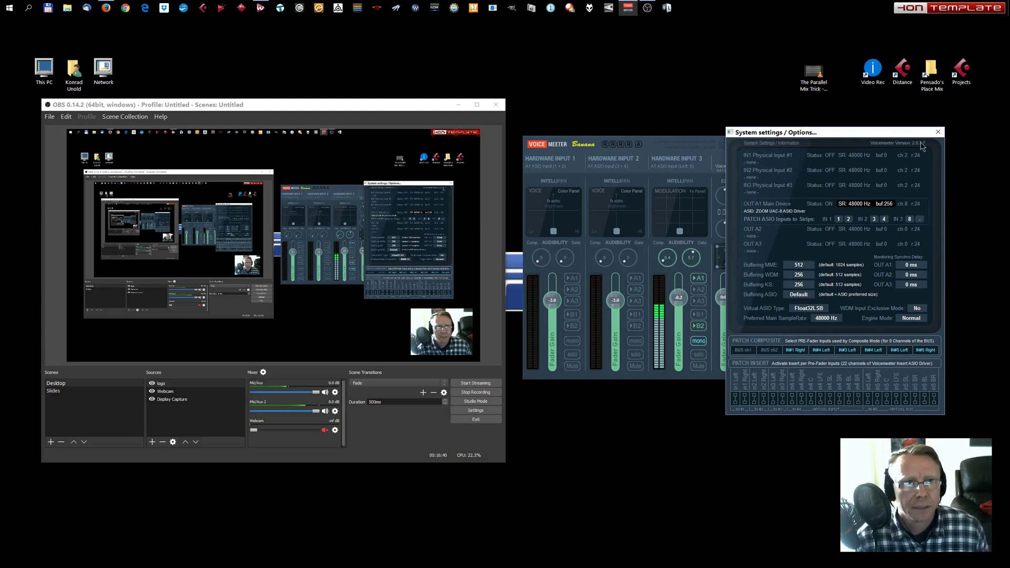
Close the system settings and view the input devices available for Hardware Input 3, keeping its current source.
left_click(940, 133)
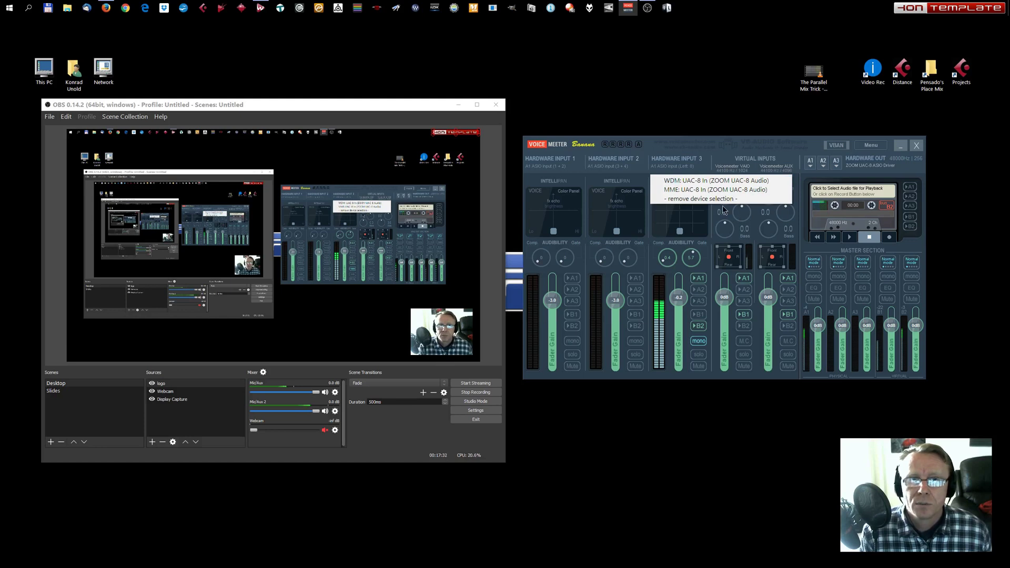
left_click(664, 145)
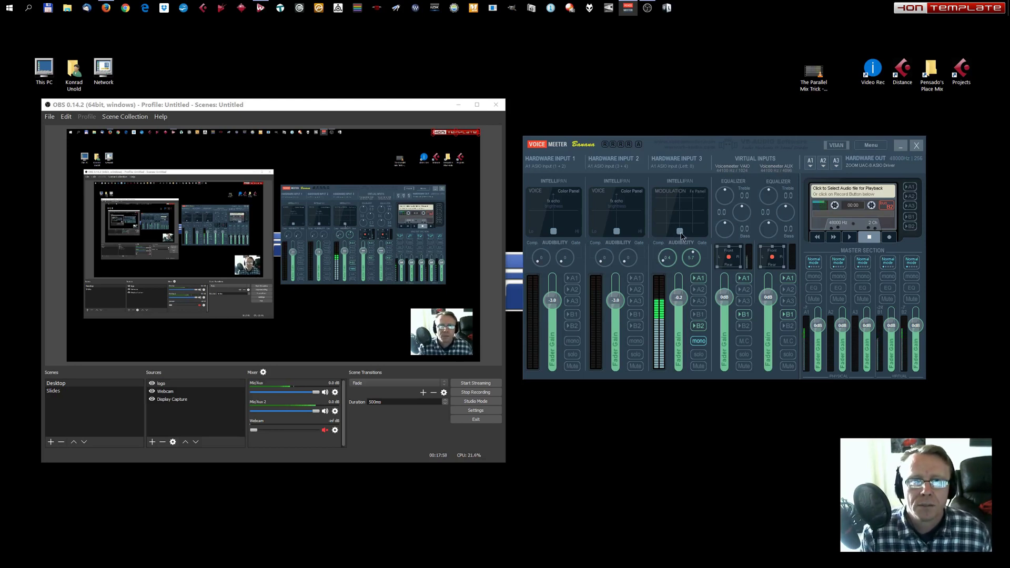
Try the Modulation effect on Hardware Input 3 by raising its Intellipan marker, and return the marker to its neutral position.
mouse_move(681, 233)
left_mouse_down()
mouse_move(680, 217)
mouse_move(667, 218)
mouse_move(682, 230)
left_mouse_up()
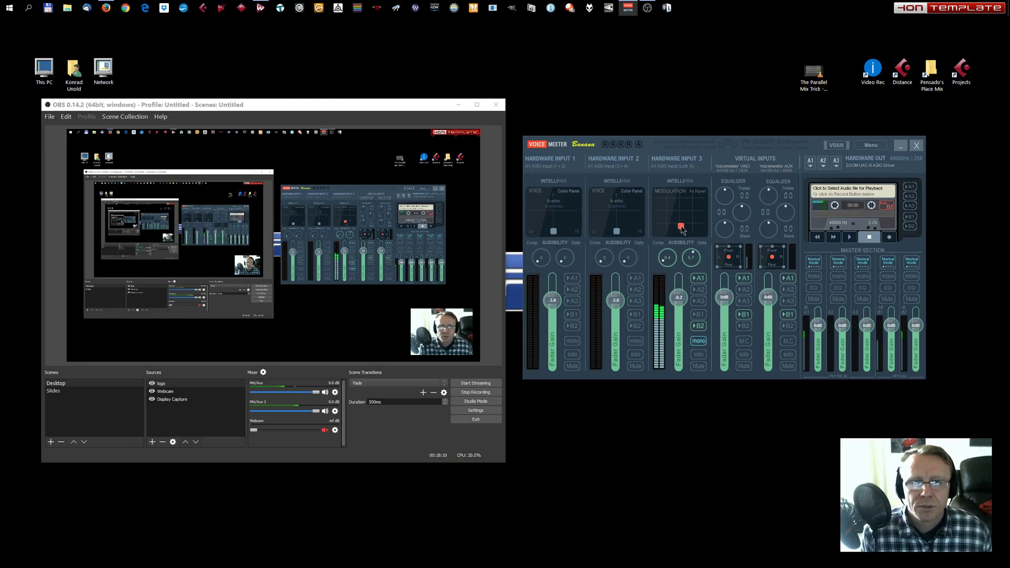
left_click_drag(683, 230, 683, 199)
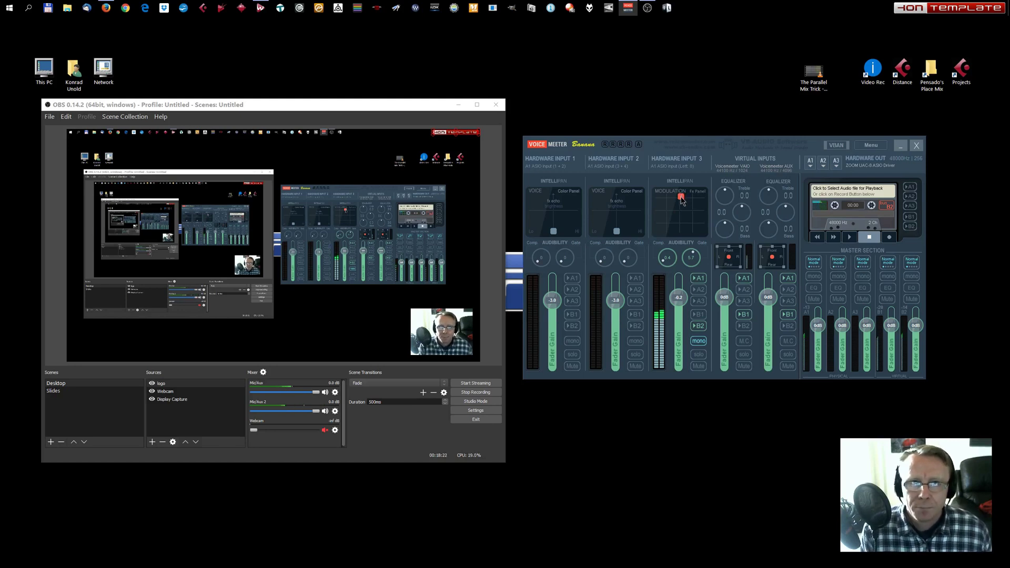
left_click_drag(682, 200, 681, 235)
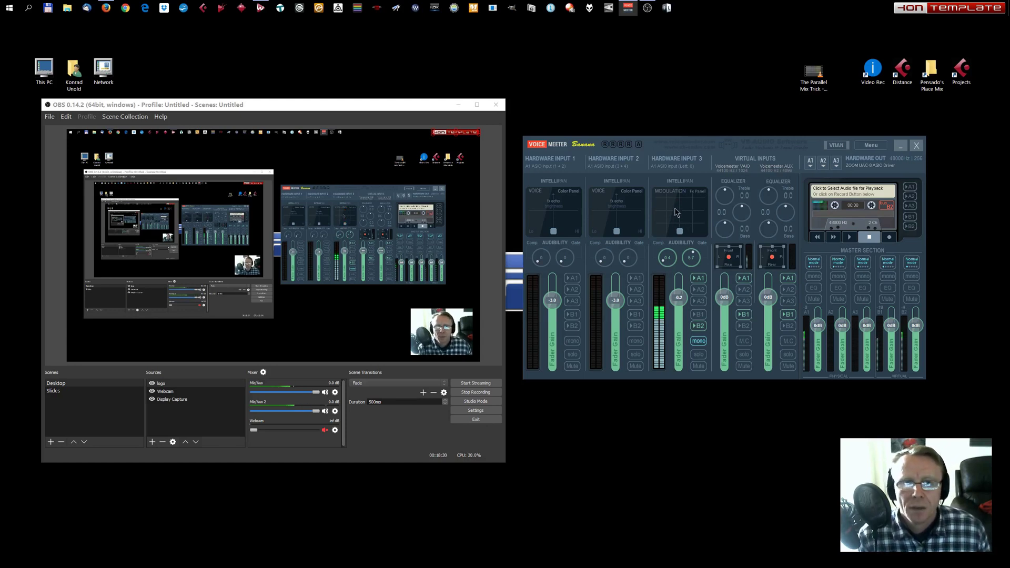
Switch Hardware Input 3's Intellipan to the Position panel and pan the signal fully left.
right_click(677, 213)
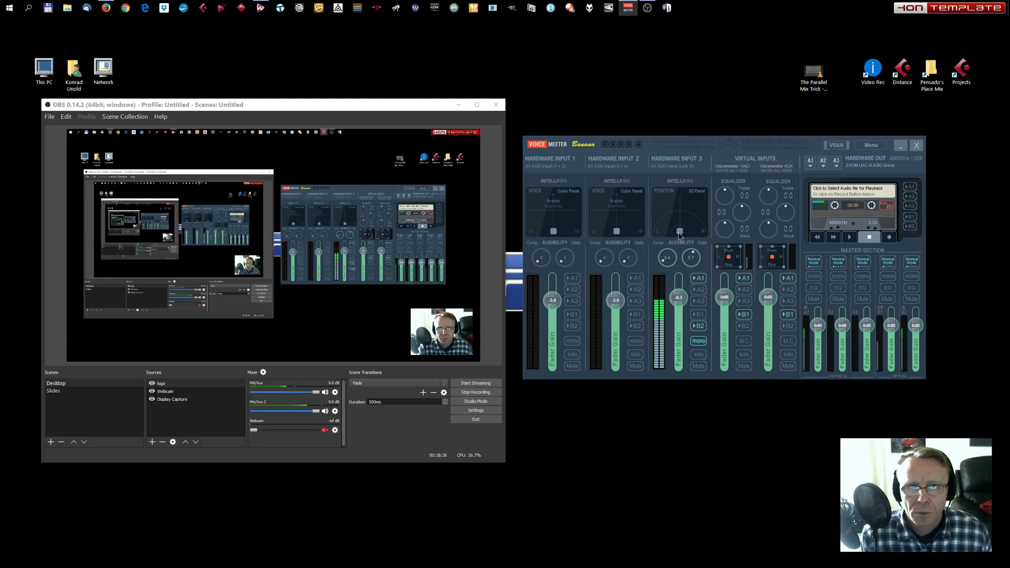
left_click_drag(681, 232, 653, 232)
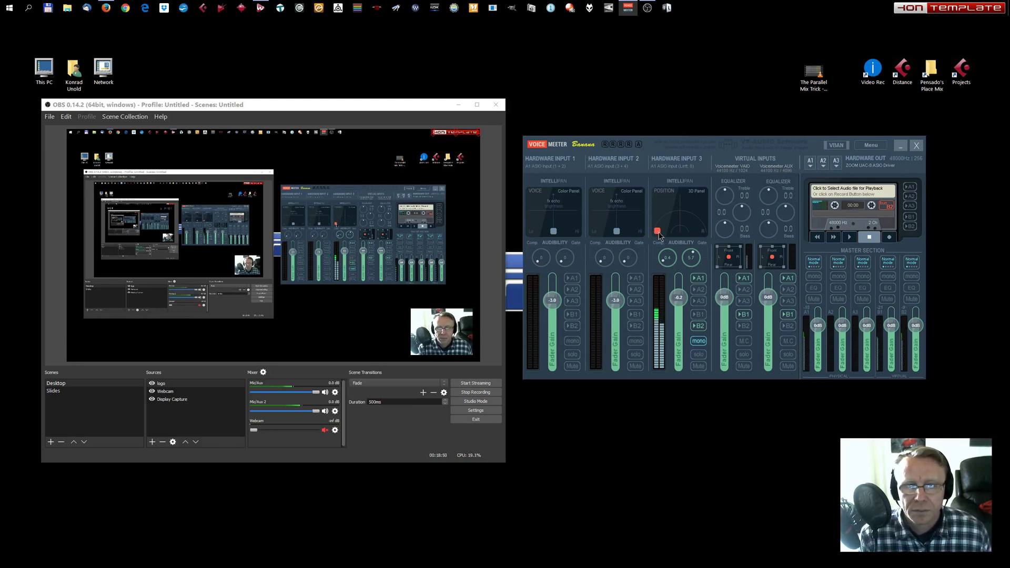
Pan Hardware Input 3 fully right in the Intellipan Position panel, and move its marker to the far centre.
left_click_drag(661, 236, 701, 235)
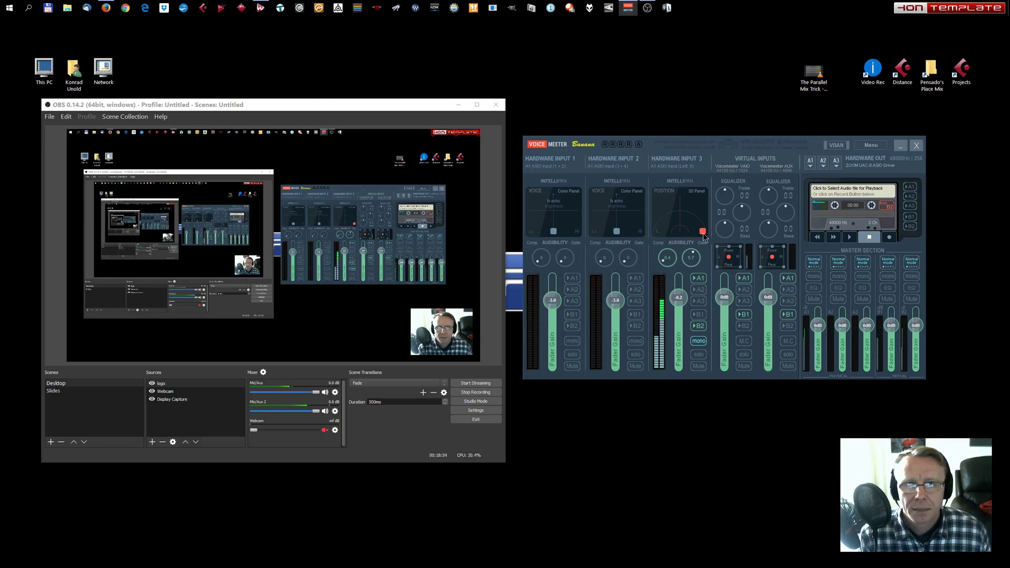
left_click_drag(703, 235, 682, 197)
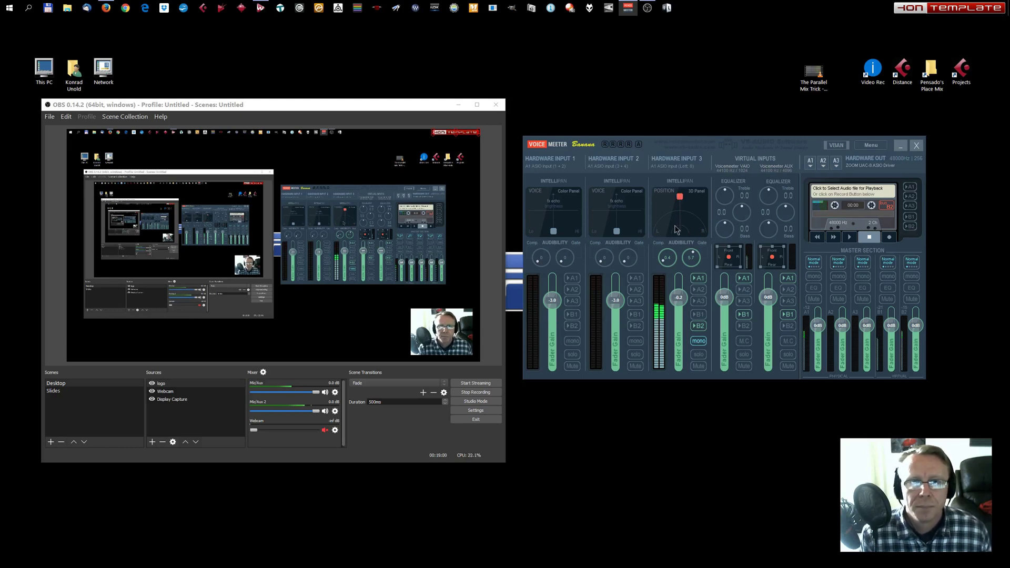
Switch Hardware Input 3's Intellipan to the Voice Color Panel, try its Lo and Hi extremes, and set the marker centred about halfway up.
double_click(680, 199)
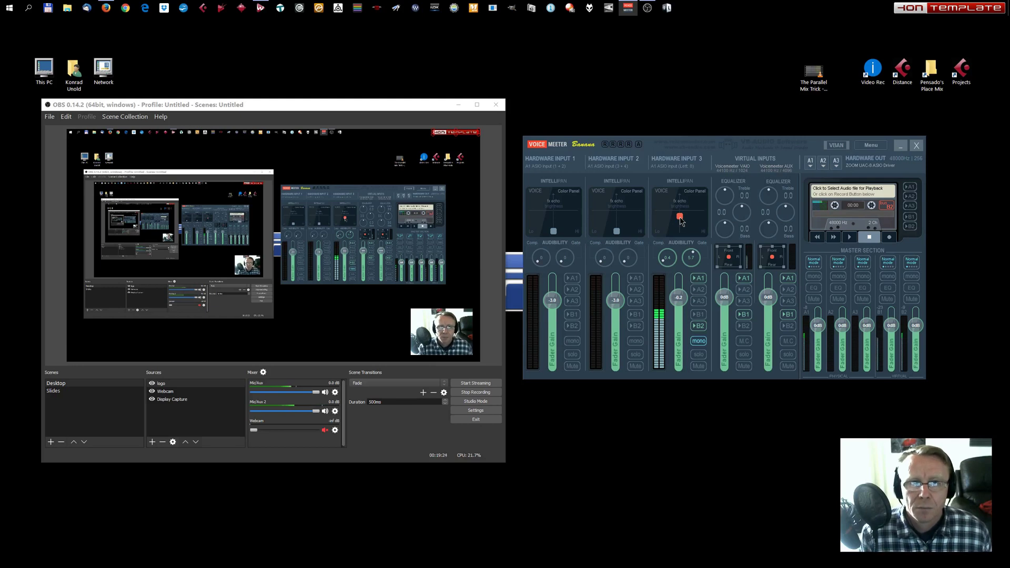
left_click_drag(681, 220, 682, 236)
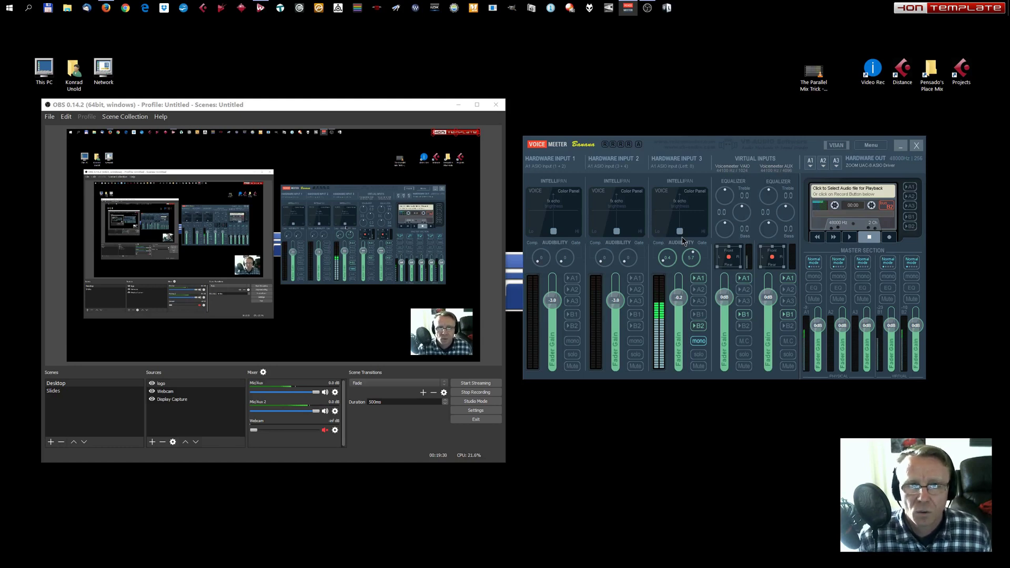
left_click_drag(680, 232, 659, 240)
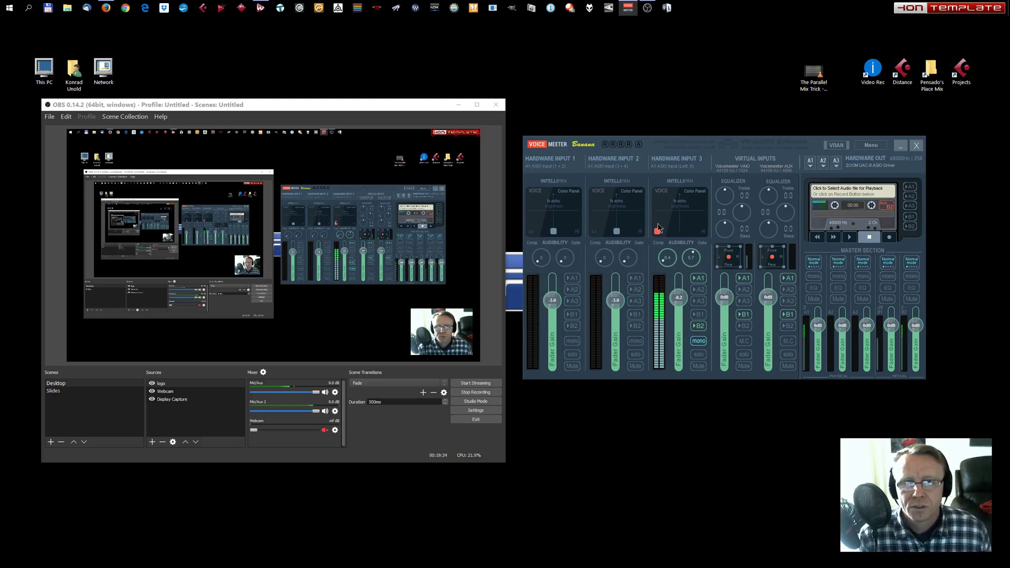
left_click_drag(658, 236, 680, 238)
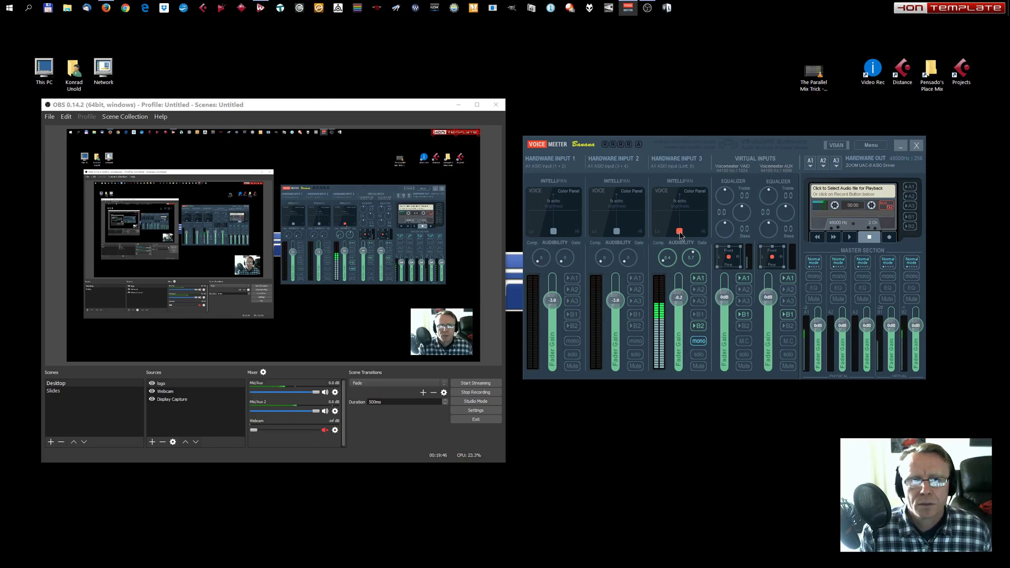
left_click_drag(680, 234, 704, 234)
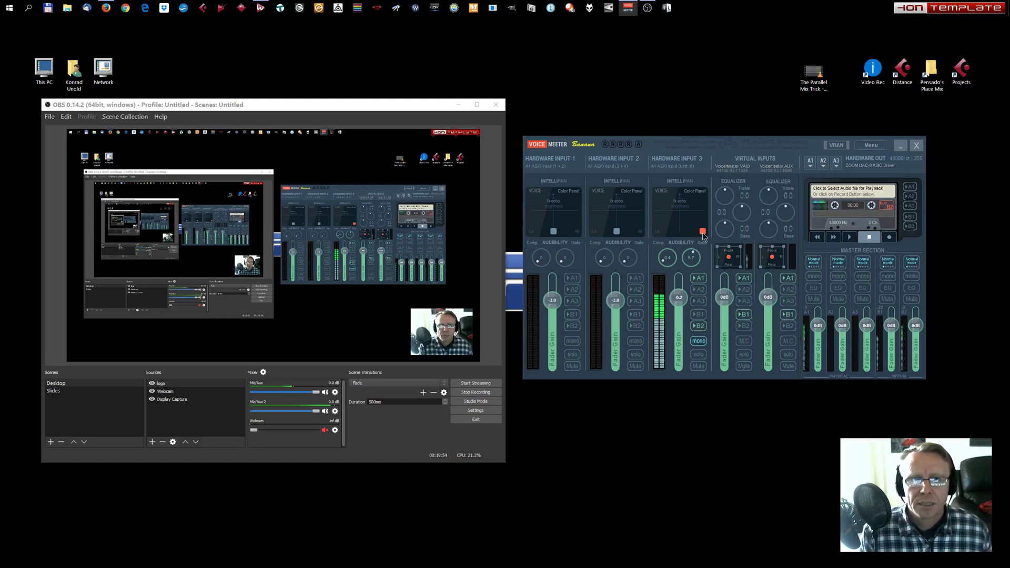
left_click_drag(700, 233, 682, 222)
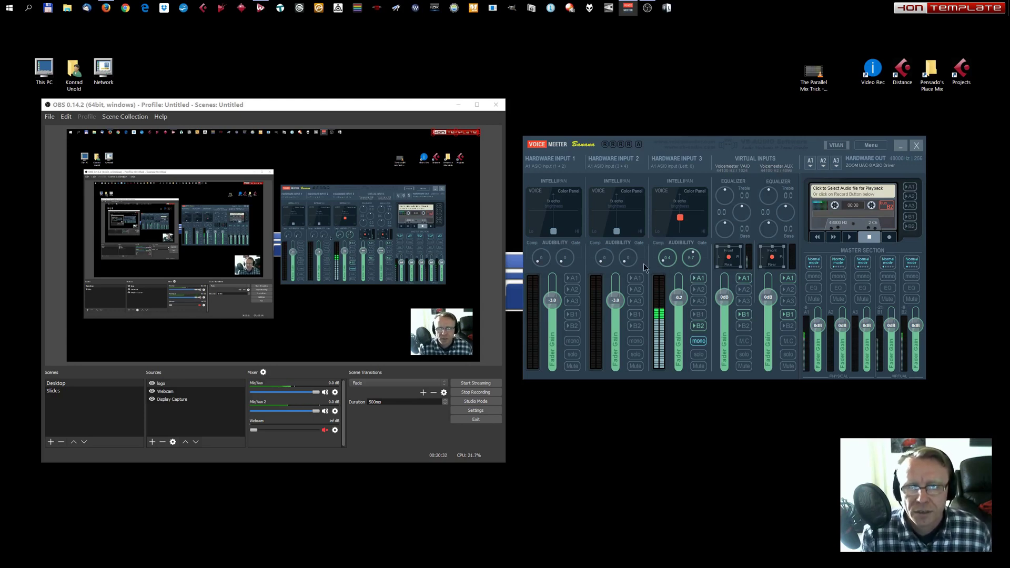
Try different Comp amounts on Hardware Input 3, ending on a lower setting, and slightly lower its Gate amount.
left_click_drag(663, 260, 664, 244)
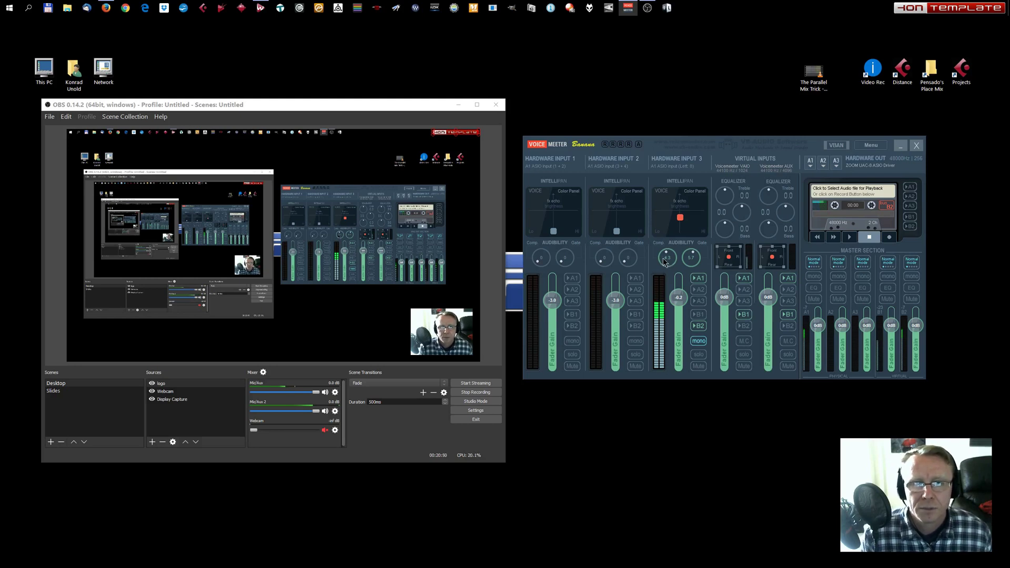
scroll(662, 261, "down", 4)
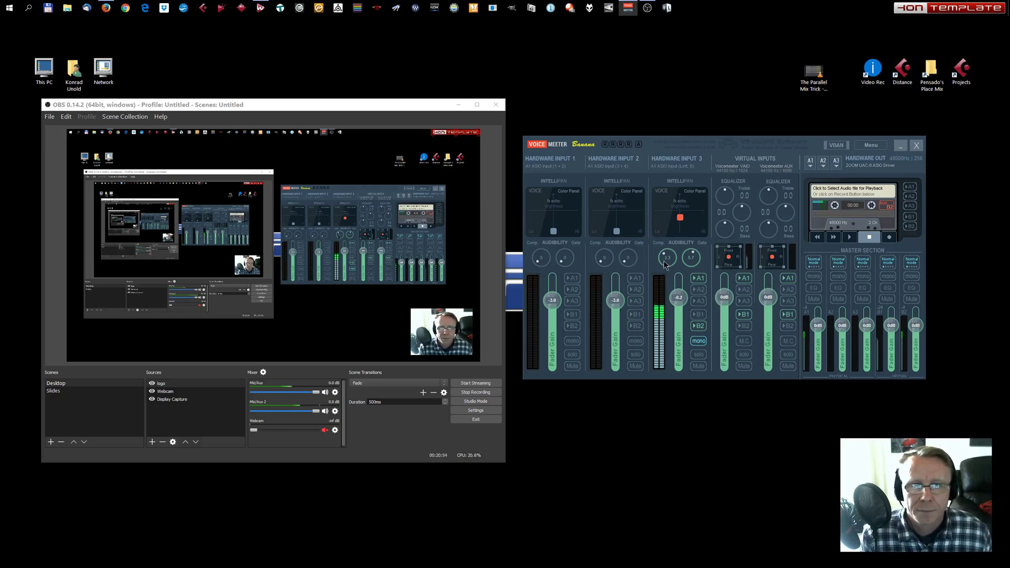
left_click_drag(664, 261, 660, 271)
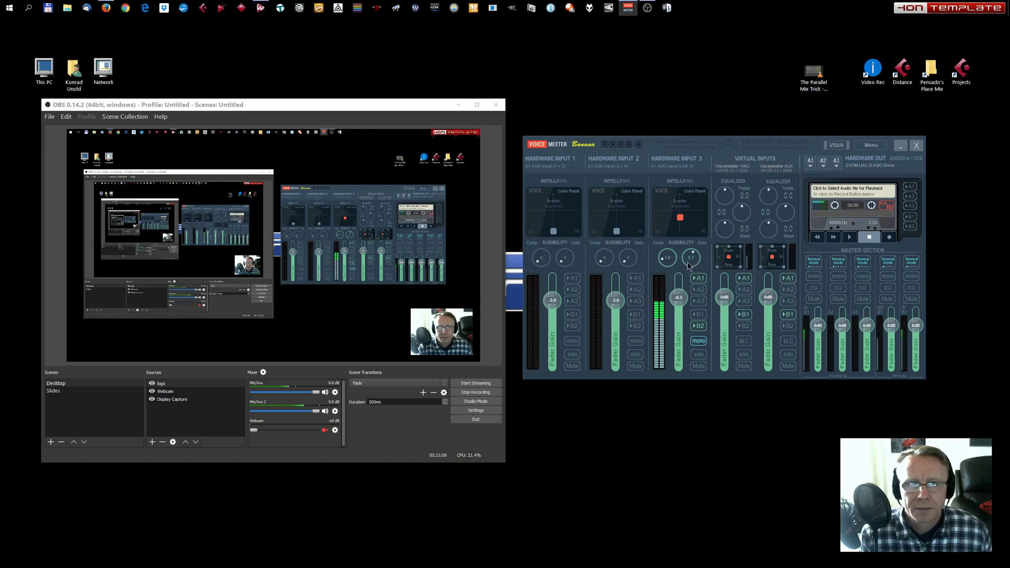
scroll(688, 263, "down", 2)
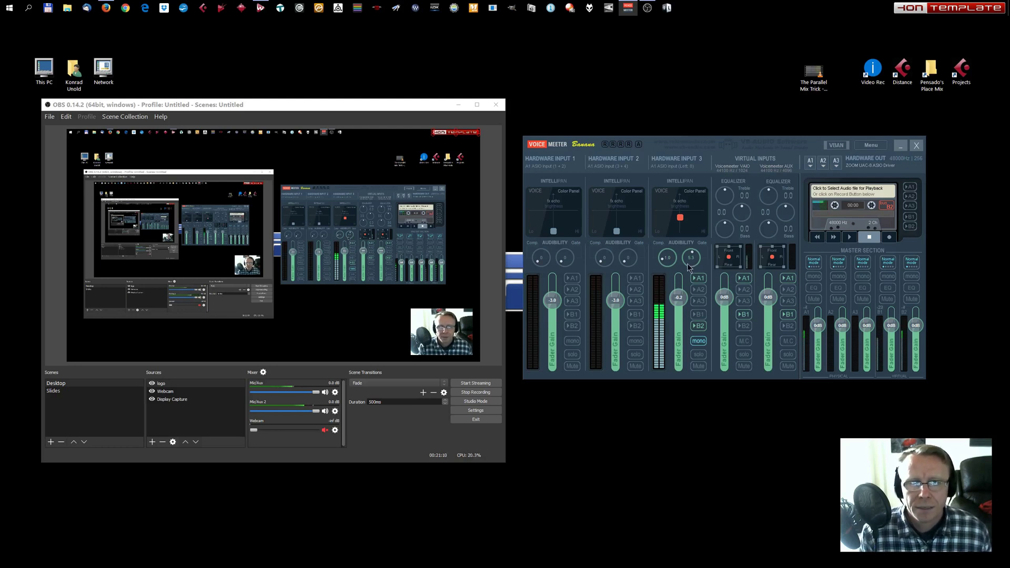
scroll(688, 266, "down", 2)
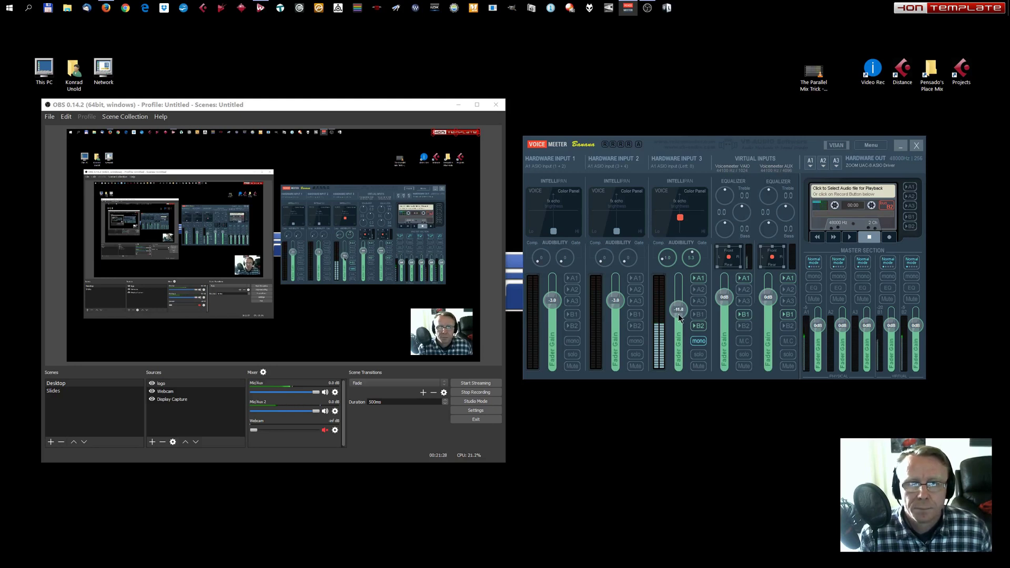
Try a much lower fader gain on Hardware Input 3, and set the fader slightly below 0 dB.
left_click_drag(680, 302, 677, 331)
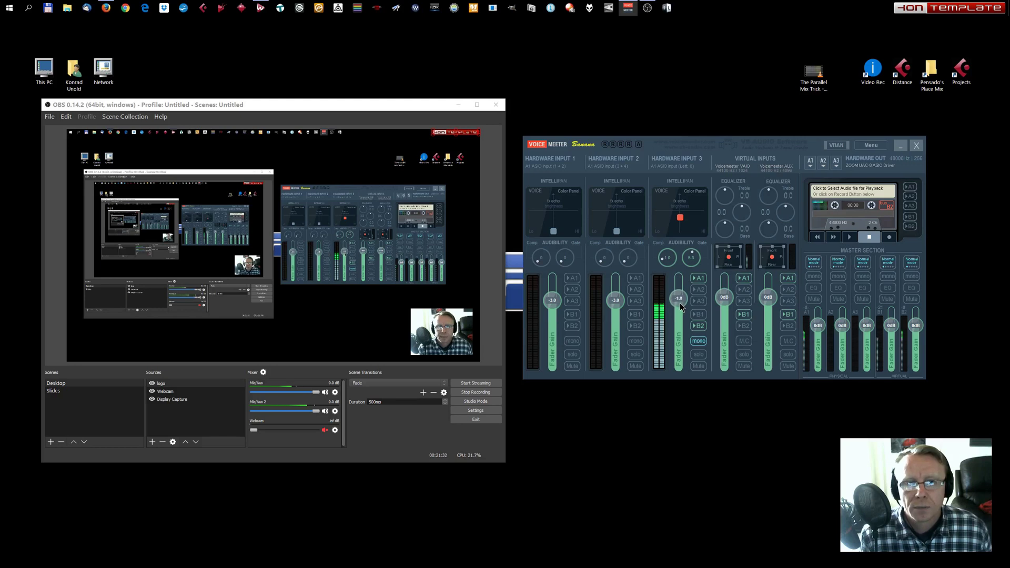
scroll(680, 302, "up", 3)
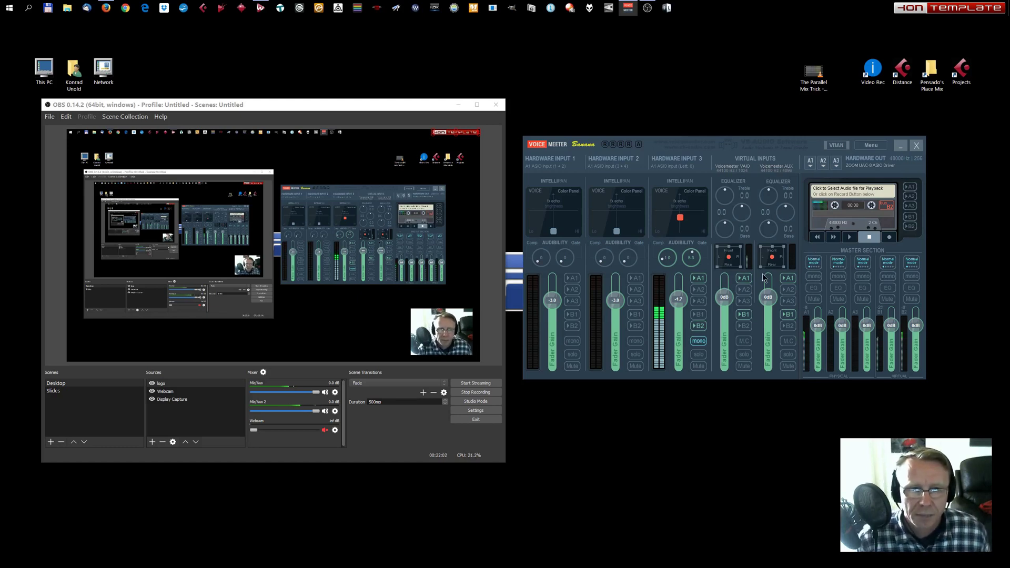
Try toggling Hardware Input 3's bus assignments and its mono switch, and restore the original settings.
left_click(698, 297)
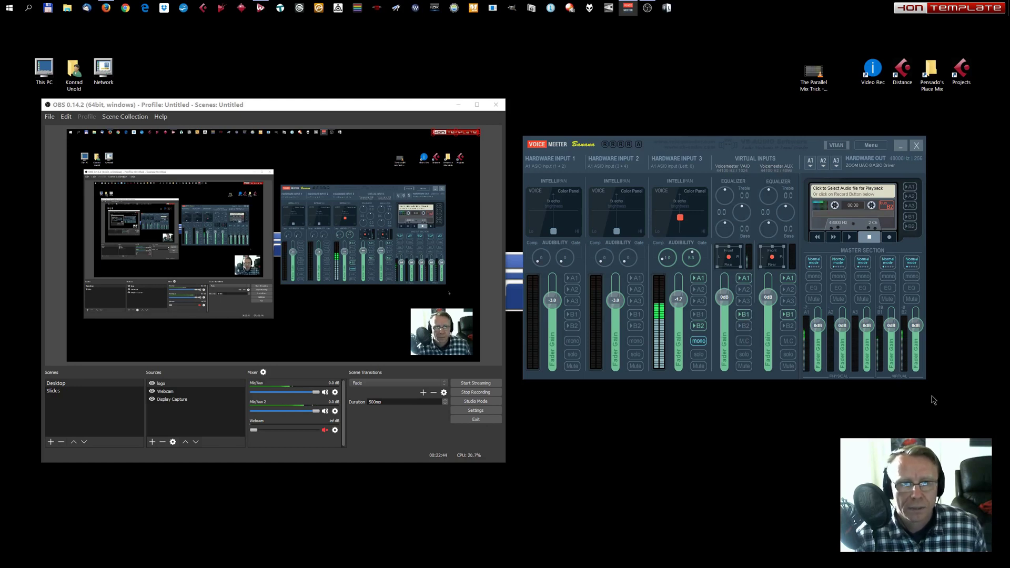
left_click(702, 328)
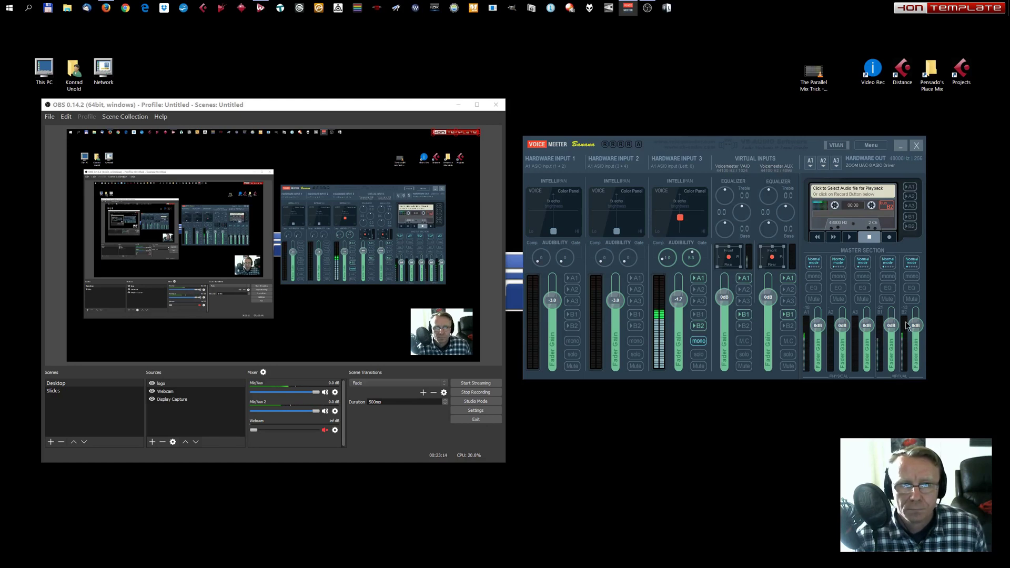
left_click(699, 327)
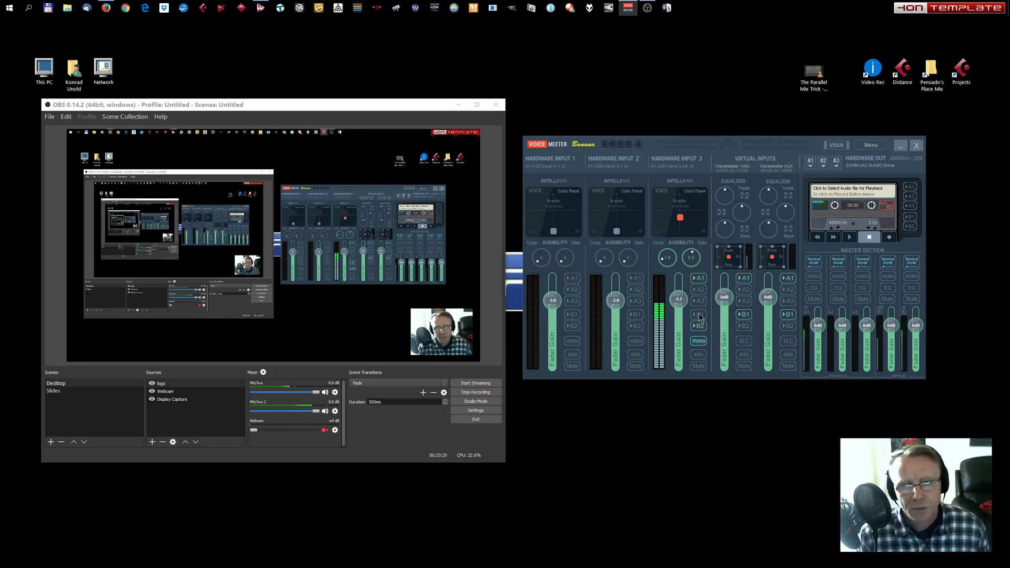
left_click(699, 340)
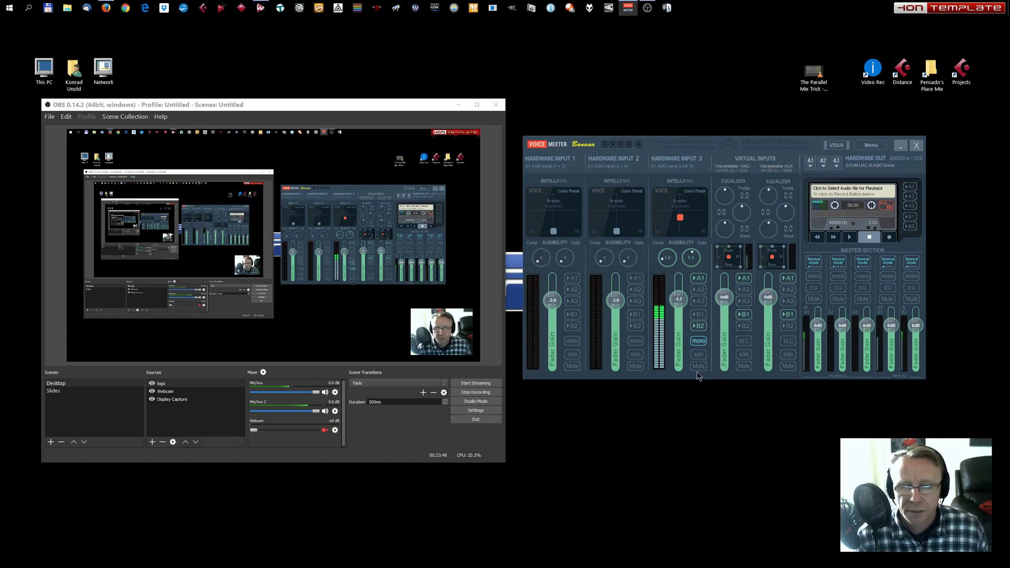
left_click(703, 341)
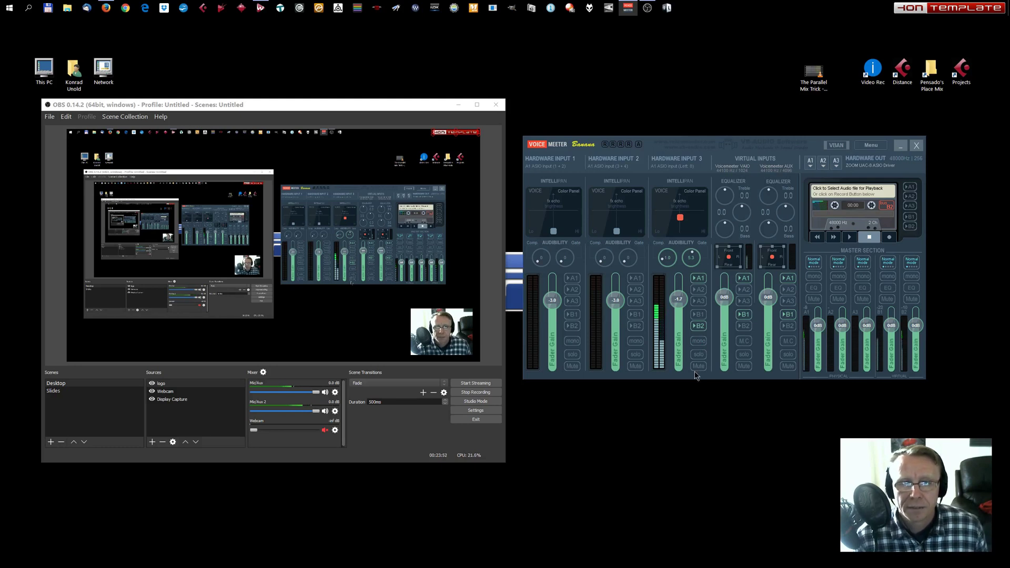
left_click(700, 342)
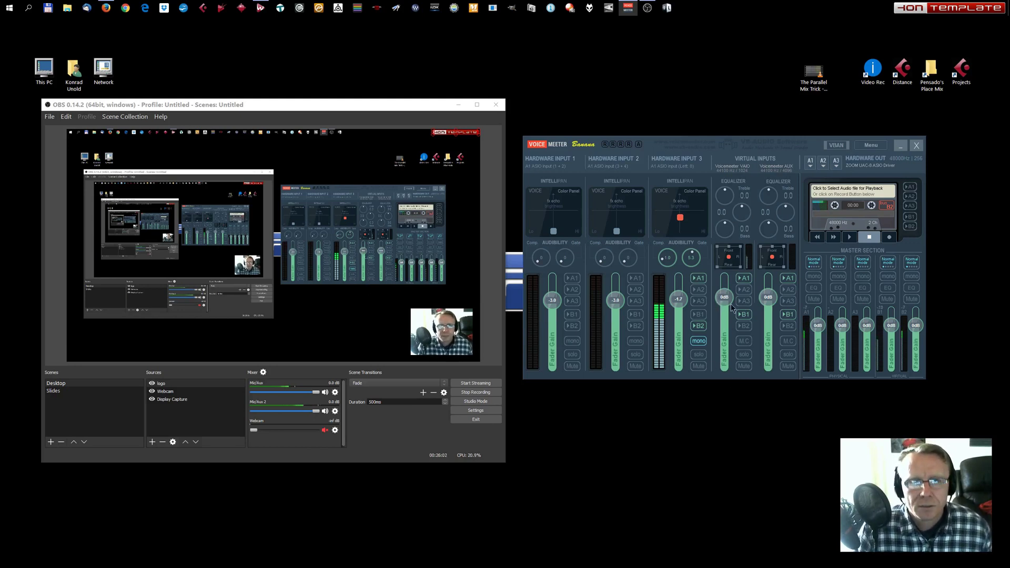
Try the surround positioning of Voicemeeter VAIO, and remove the B1 bus assignment from Voicemeeter AUX, leaving A1.
mouse_move(729, 260)
left_mouse_down()
mouse_move(739, 256)
mouse_move(732, 246)
left_mouse_up()
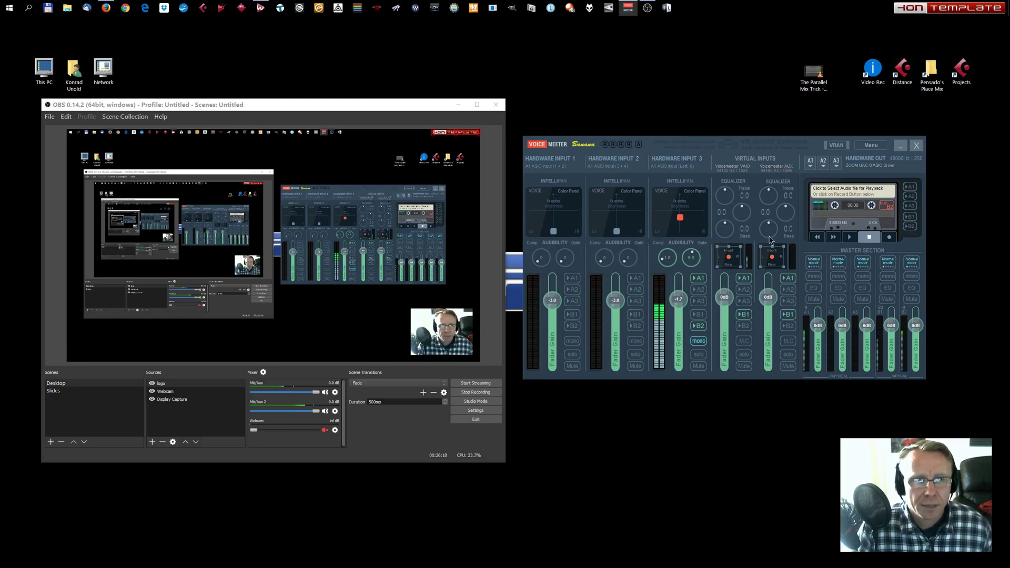
left_click(789, 302)
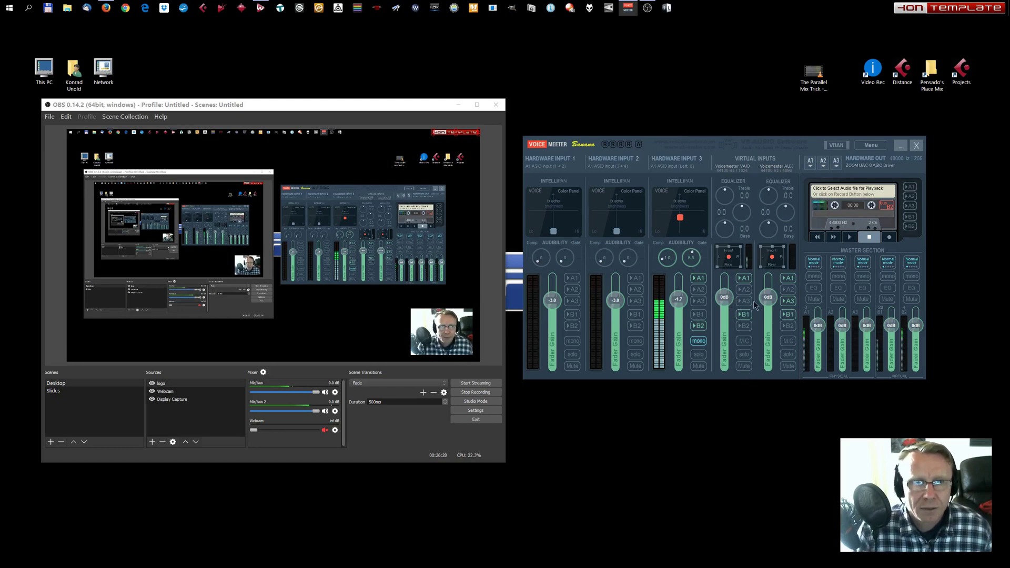
left_click(789, 316)
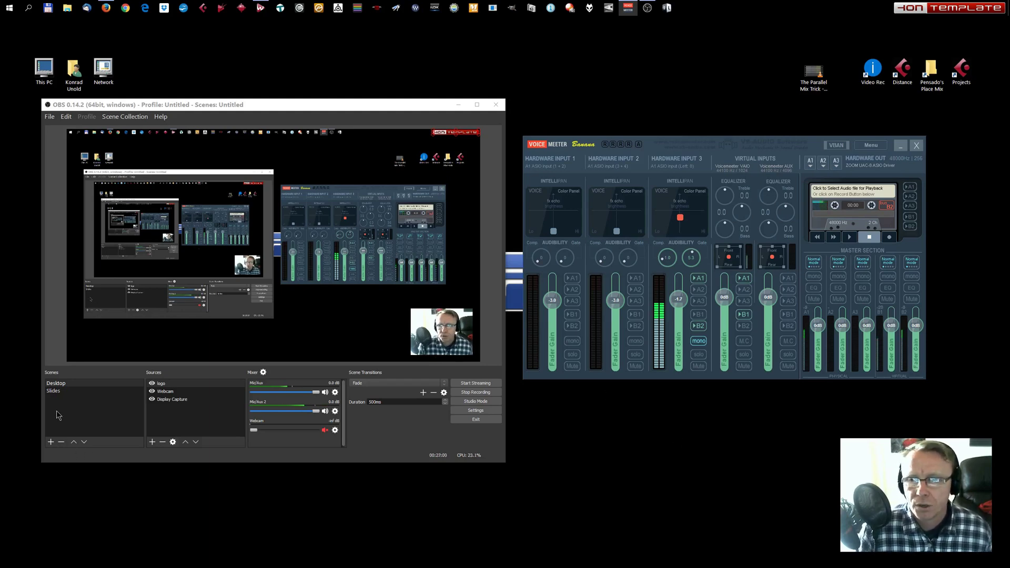
Preview the Slides scene in OBS, and open Voicemeeter's VBAN network configuration window.
left_click(54, 393)
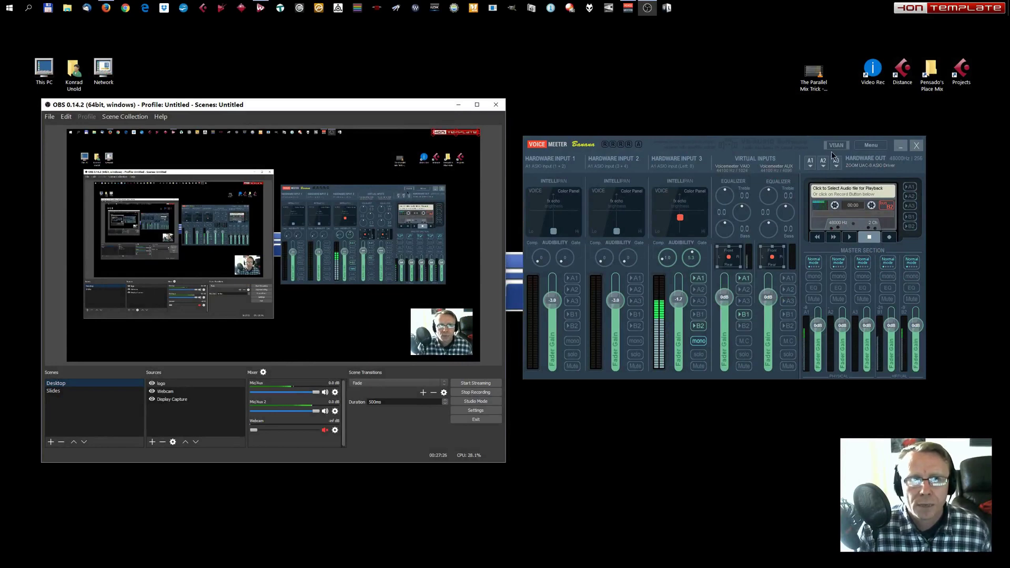
left_click(838, 145)
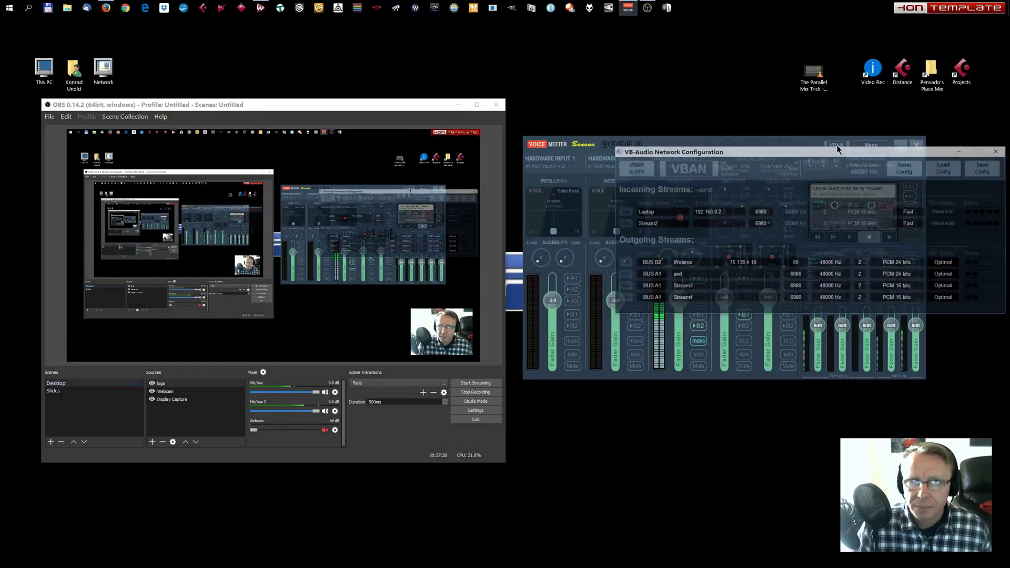
left_click_drag(743, 175, 803, 194)
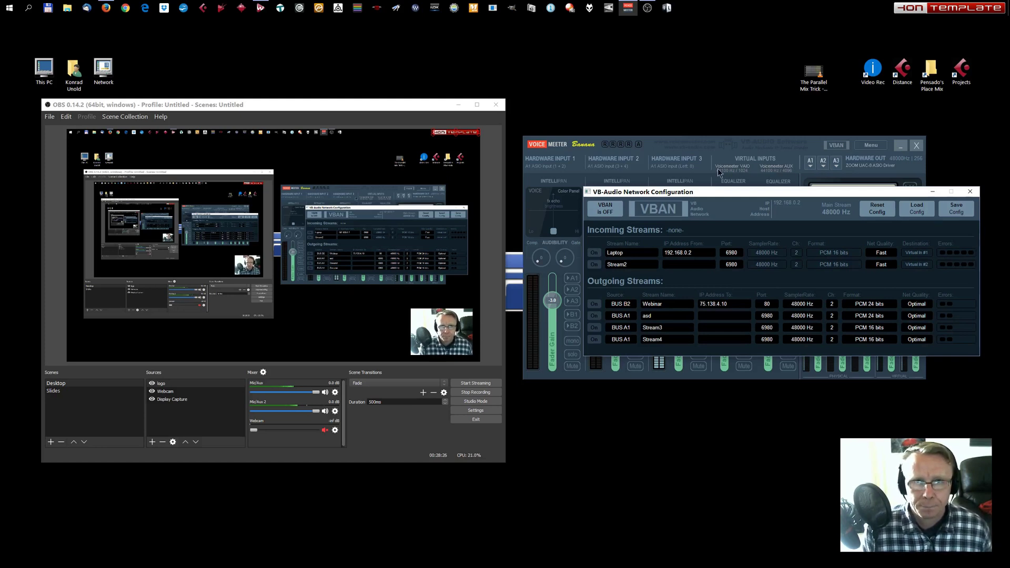
Try enabling the Laptop incoming stream, view its Net Quality options, and switch the stream off again.
left_click(593, 253)
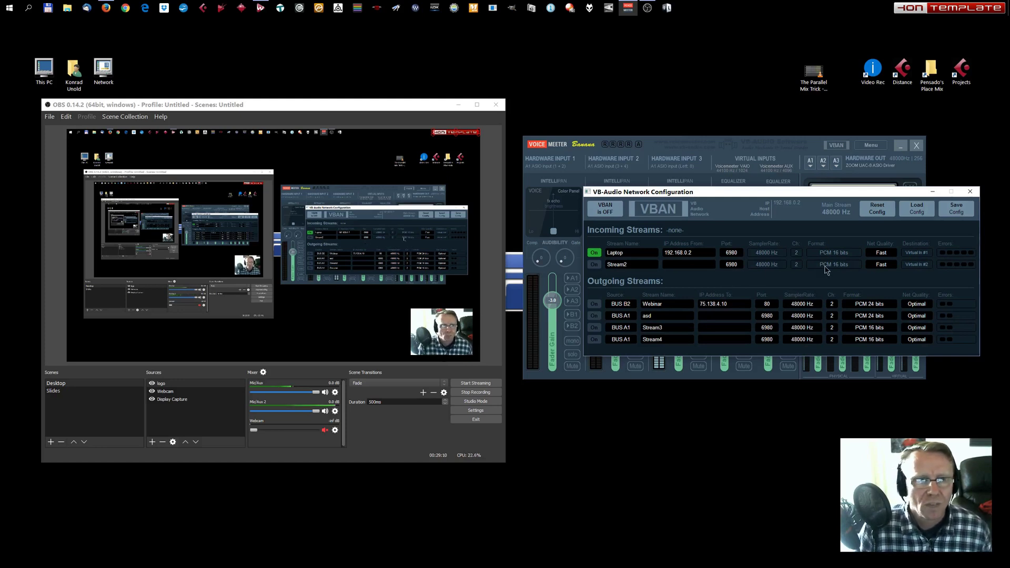
left_click(876, 254)
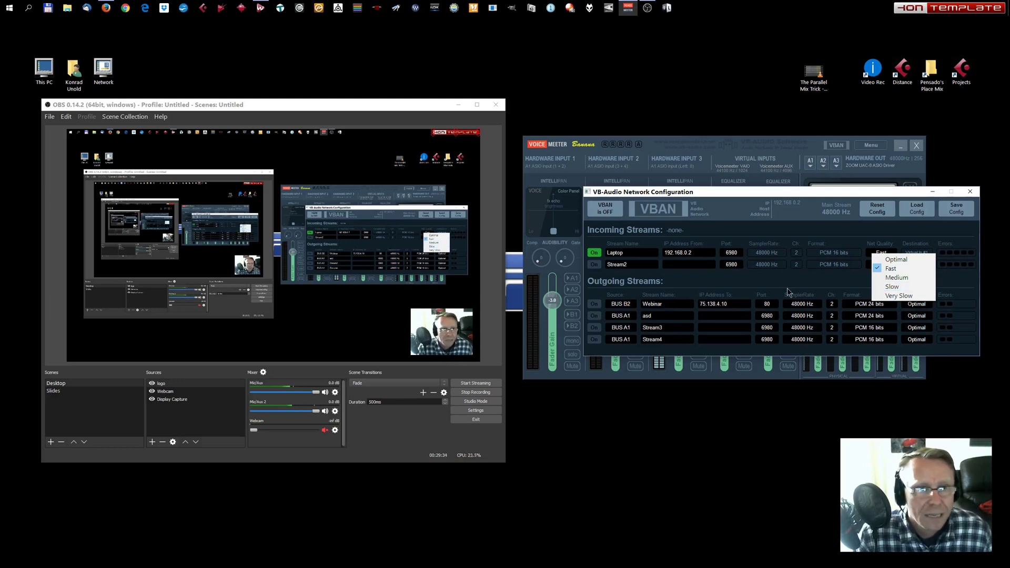
left_click(803, 285)
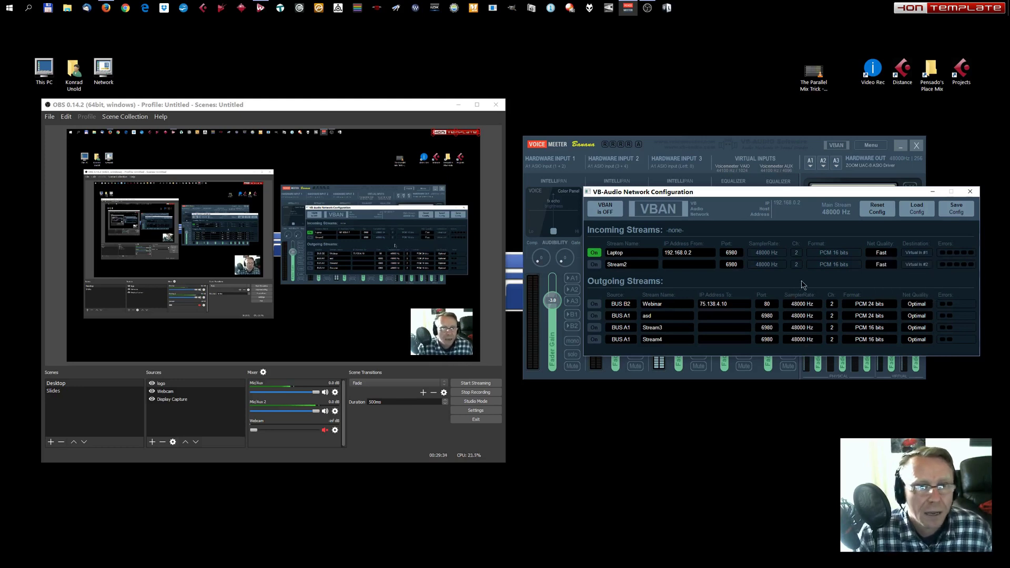
left_click(594, 252)
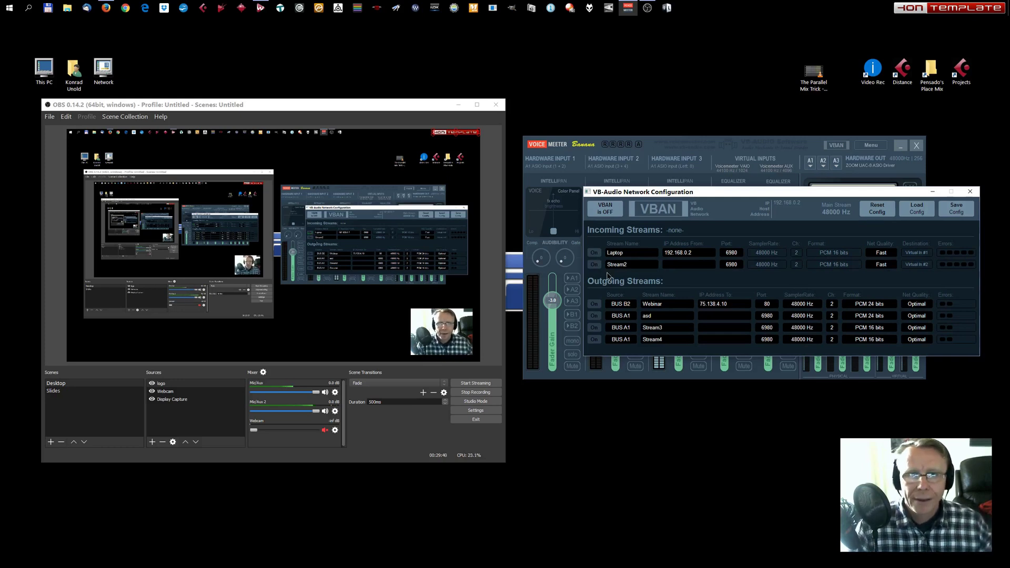
Enable the Webinar outgoing stream, and view its available source buses with the configuration window moved clear of the mixer.
left_click(594, 304)
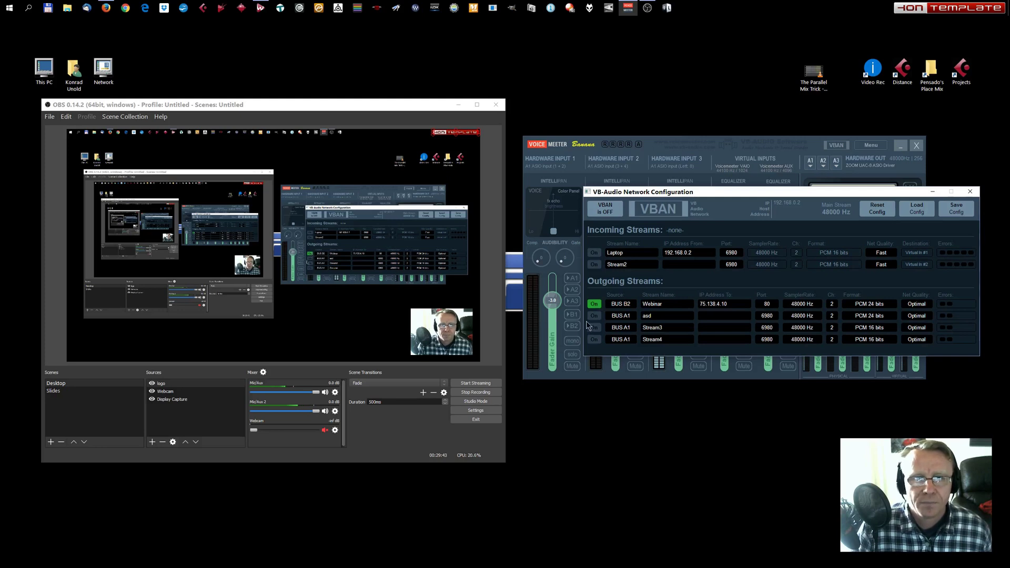
left_click(616, 305)
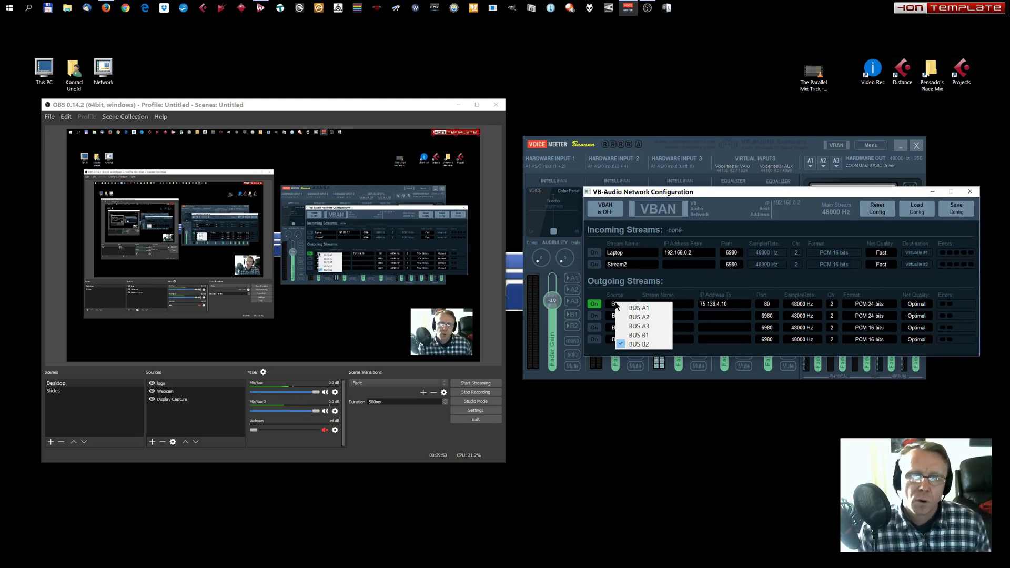
left_click_drag(756, 199, 706, 398)
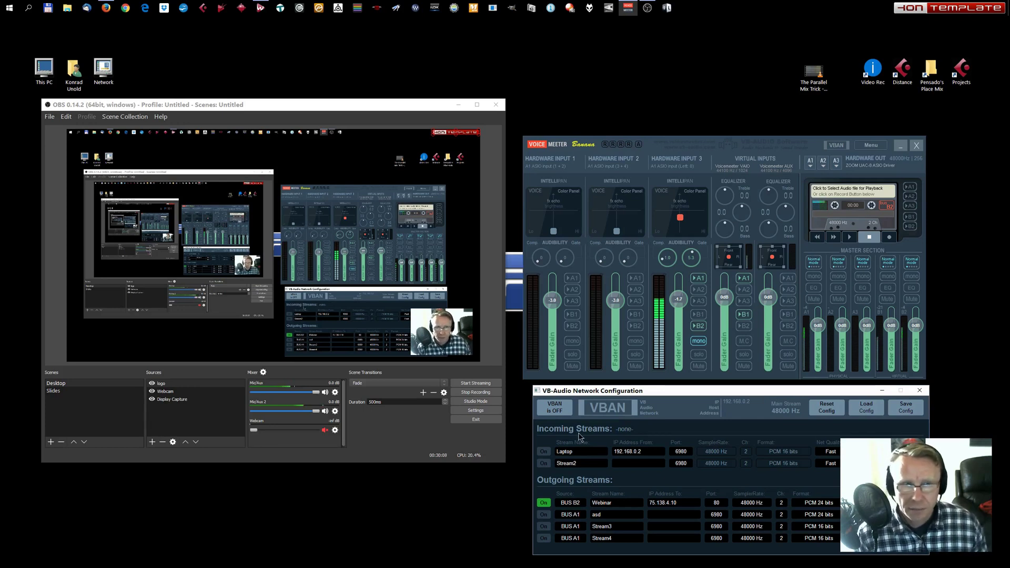
left_click(577, 505)
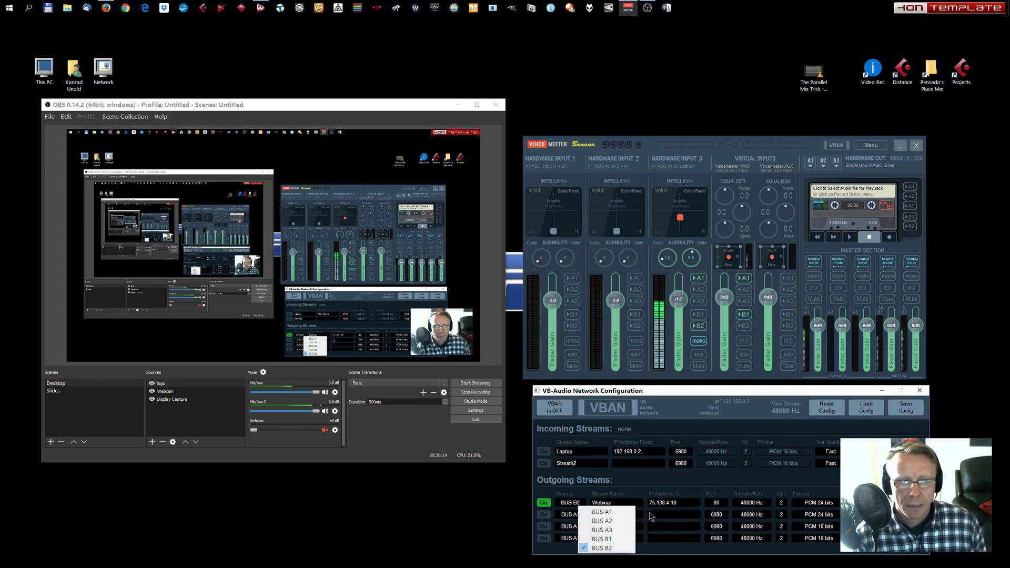
Select BUS B2 as the Webinar outgoing stream's source, and open its stream name for editing, keeping the name Webinar.
left_click(628, 549)
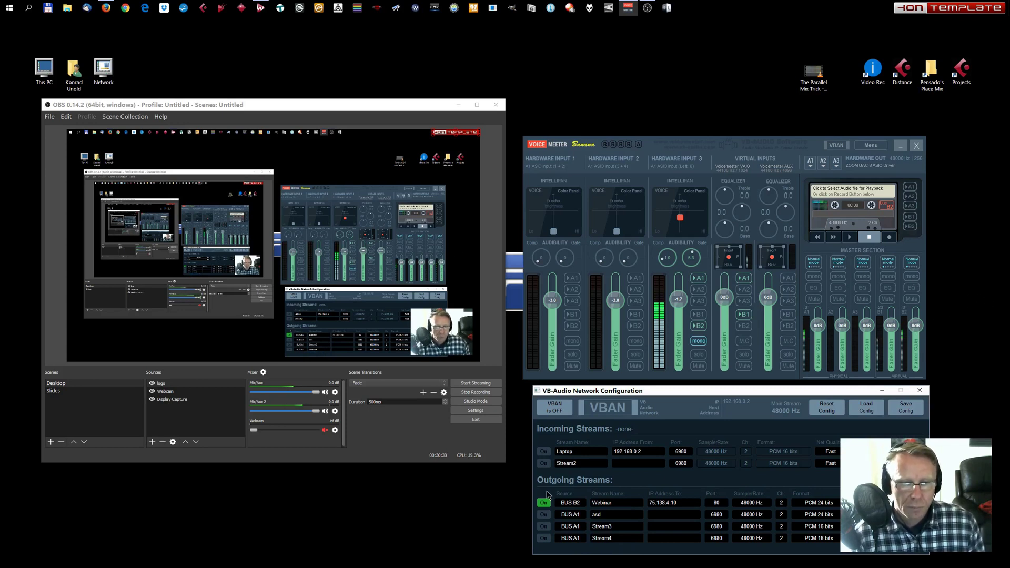
left_click(618, 503)
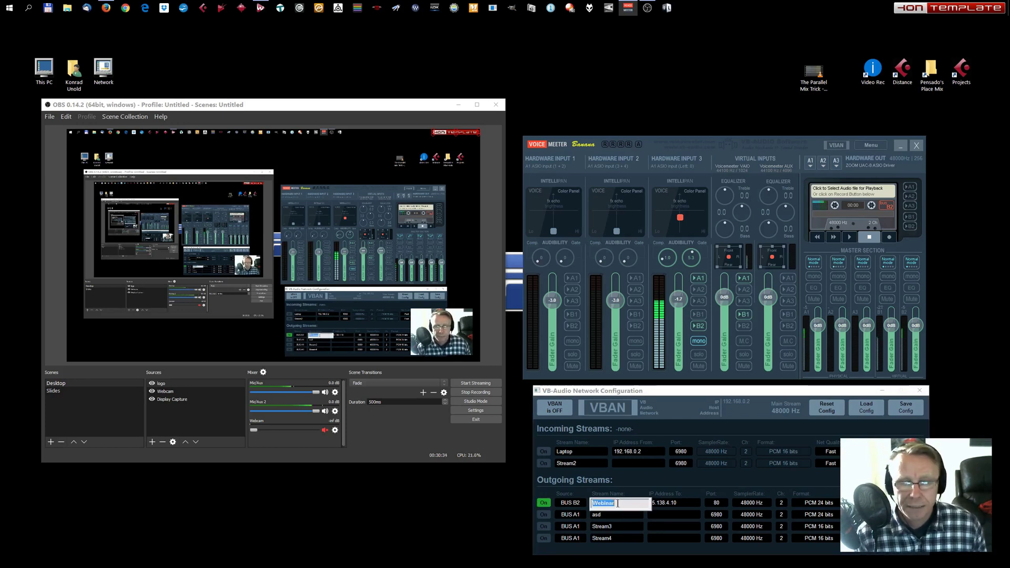
left_click(703, 482)
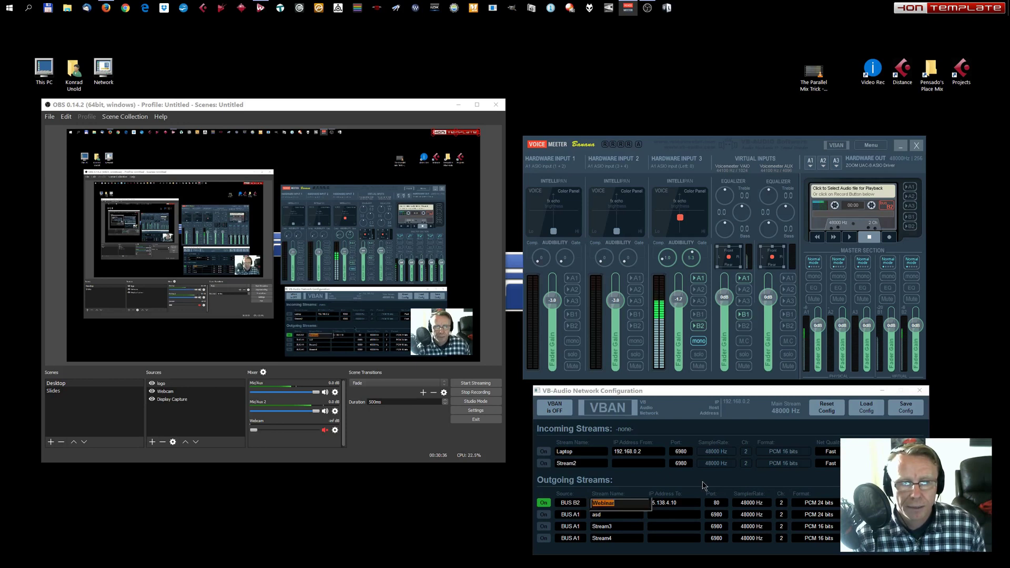
left_click(703, 482)
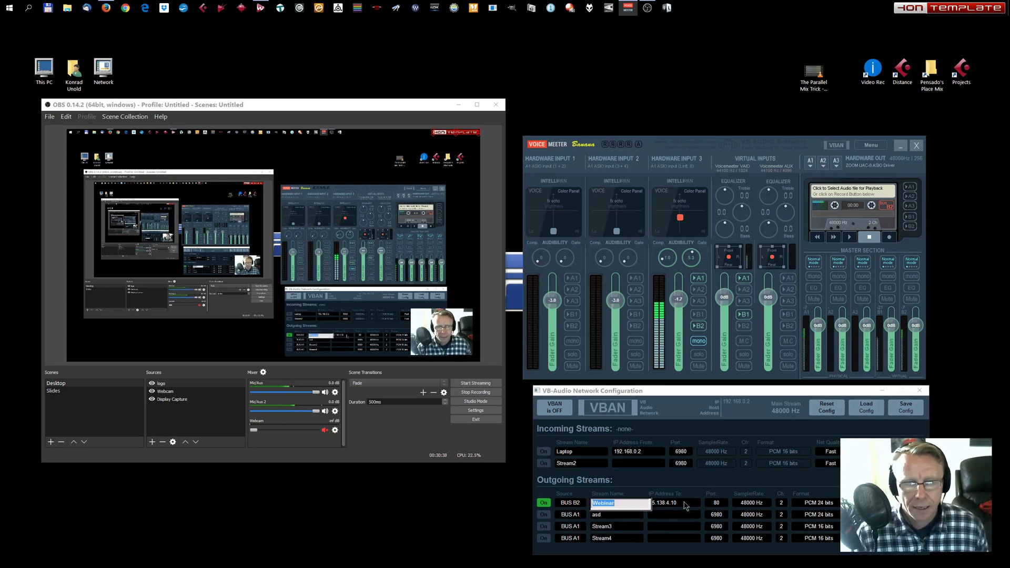
key("Return")
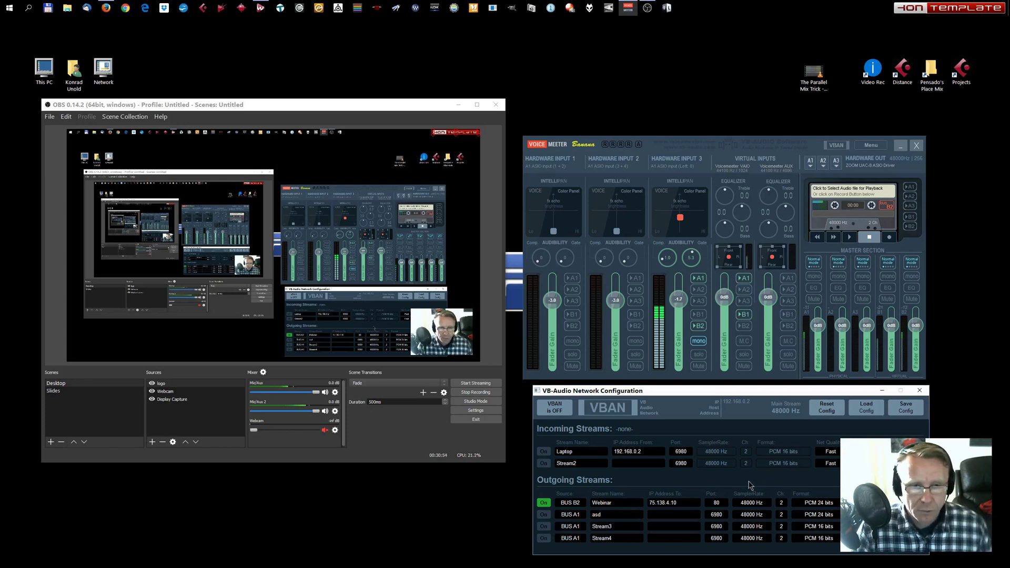
View the sample rate options of the Webinar outgoing stream, choosing 48000 Hz.
left_click(741, 505)
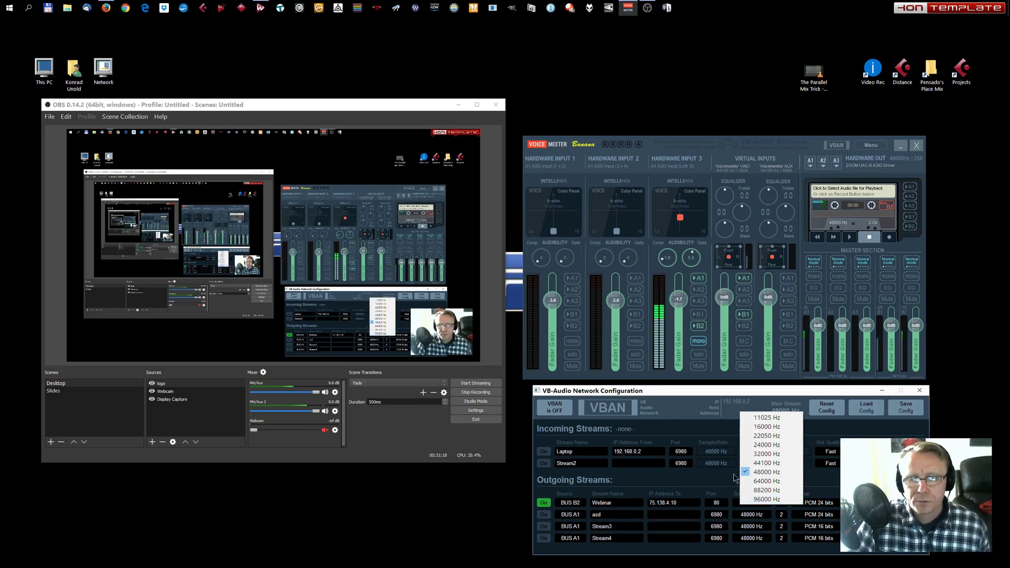
left_click(770, 474)
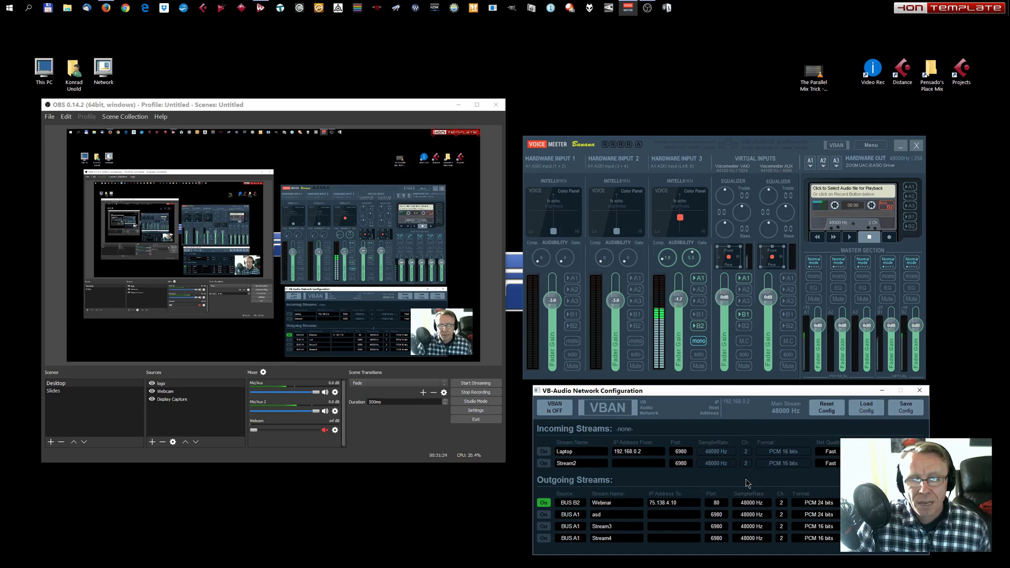
left_click(748, 503)
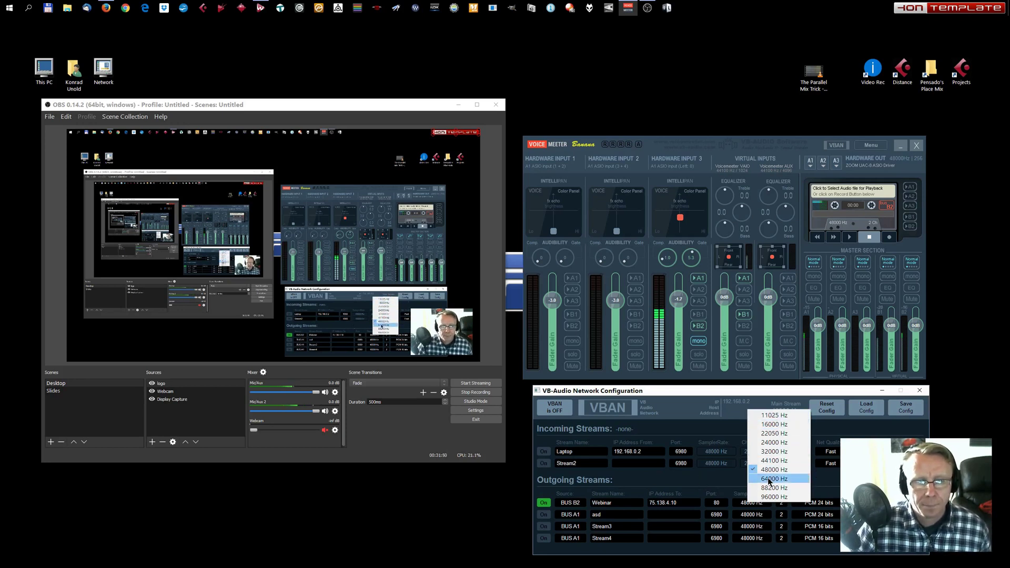
left_click(722, 484)
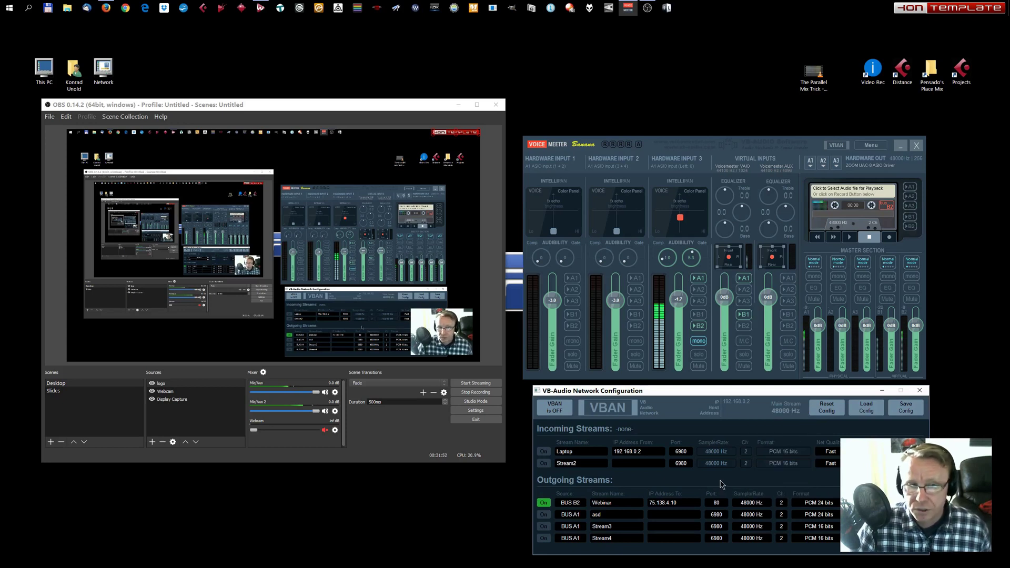
View the channel and format options of the Webinar outgoing stream, choosing 2 channels and keeping PCM 24 bits.
left_click(783, 503)
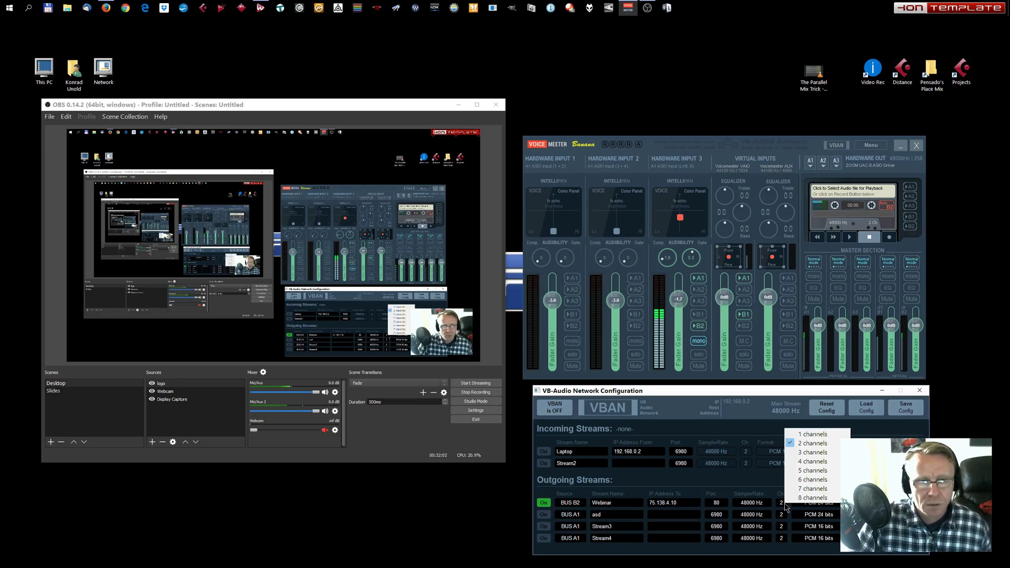
left_click(838, 448)
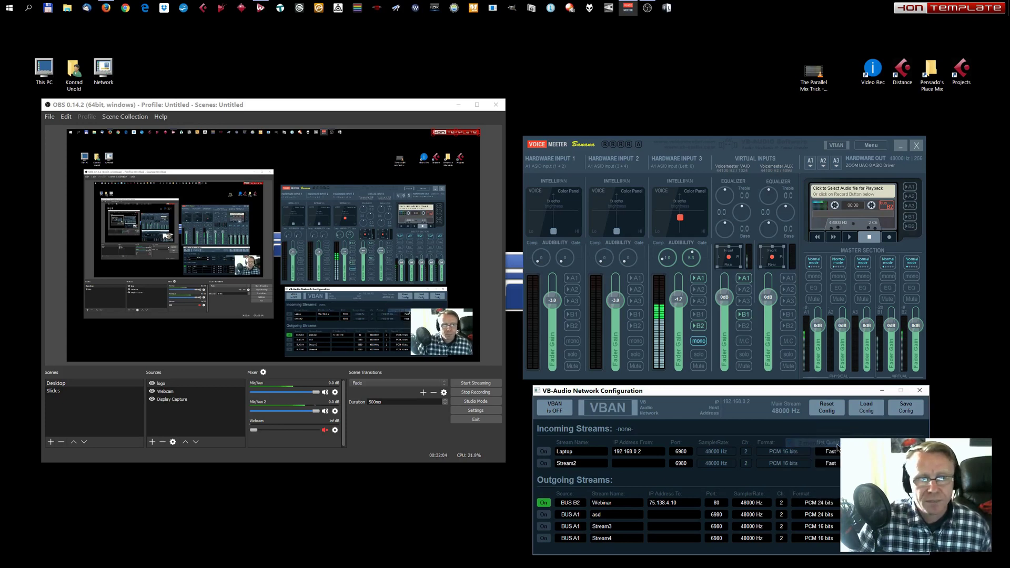
left_click(800, 504)
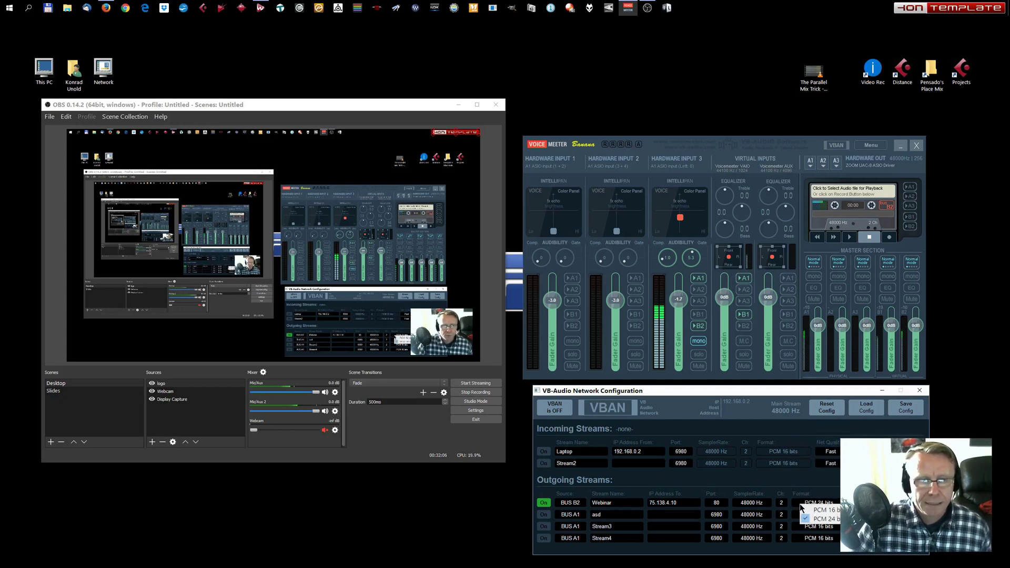
left_click(782, 483)
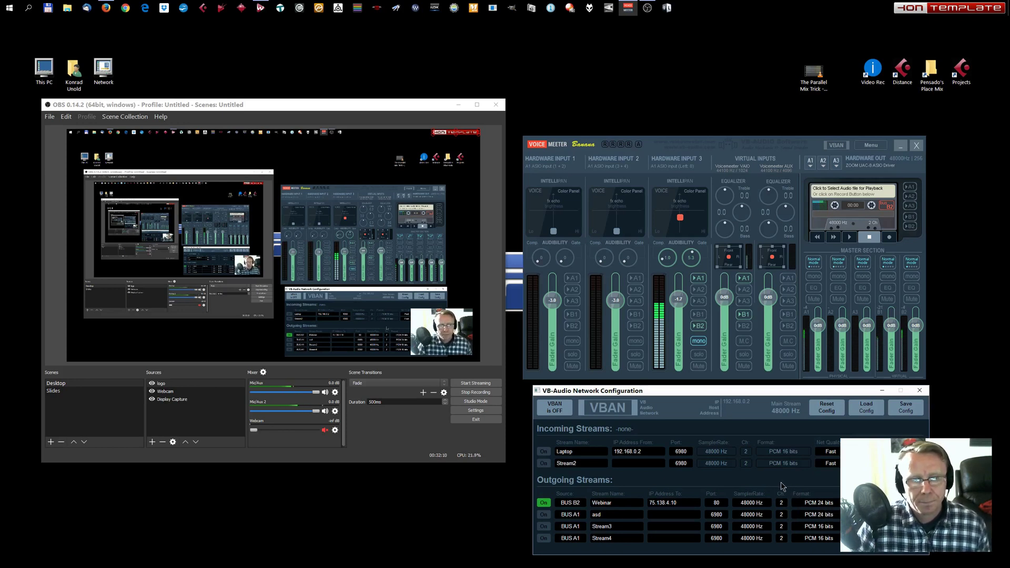